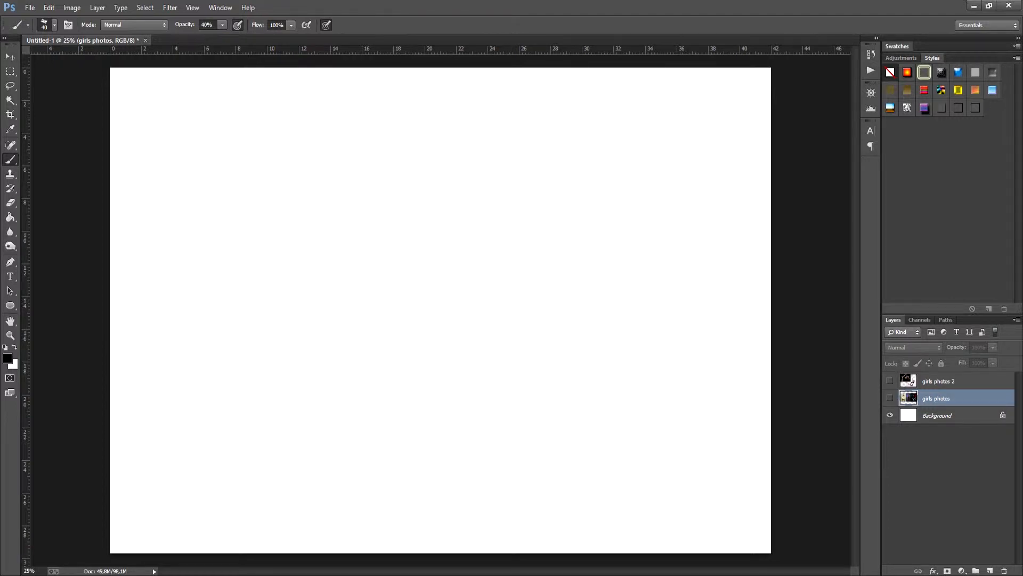
# Step: Show the girls photos layer and desaturate it to grayscale
pyautogui.click(890, 397)
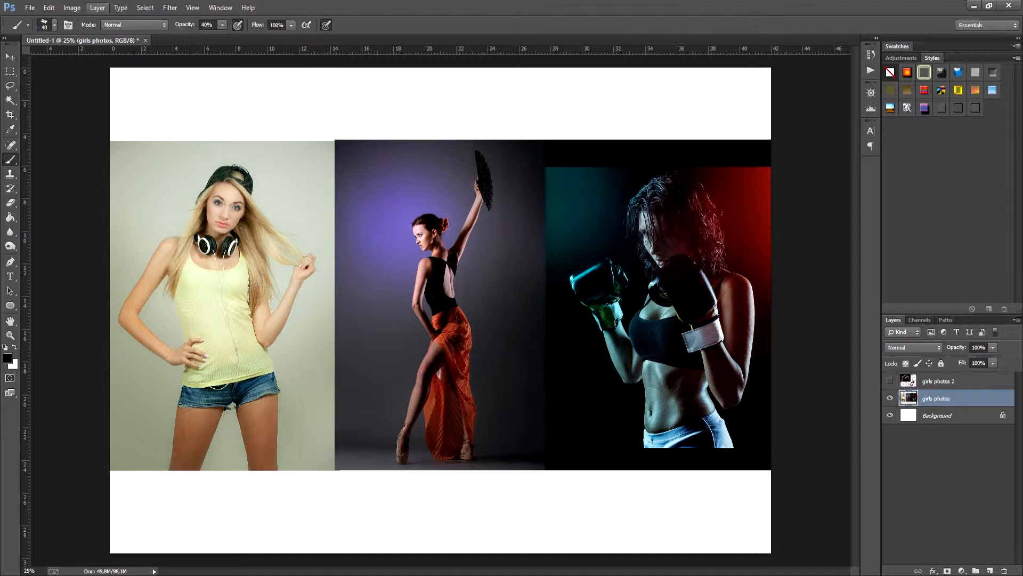
pyautogui.click(72, 7)
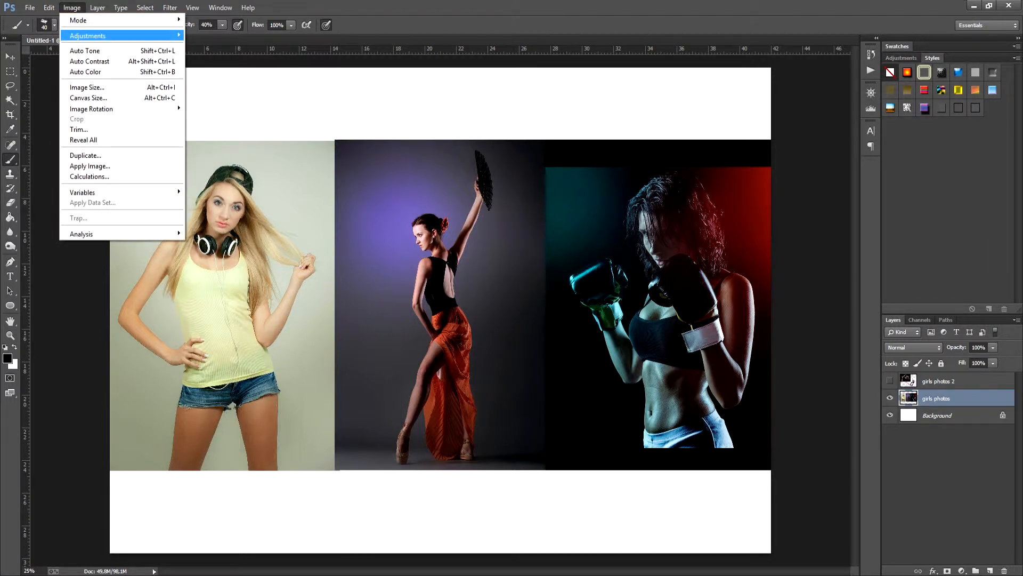
pyautogui.moveTo(106, 35)
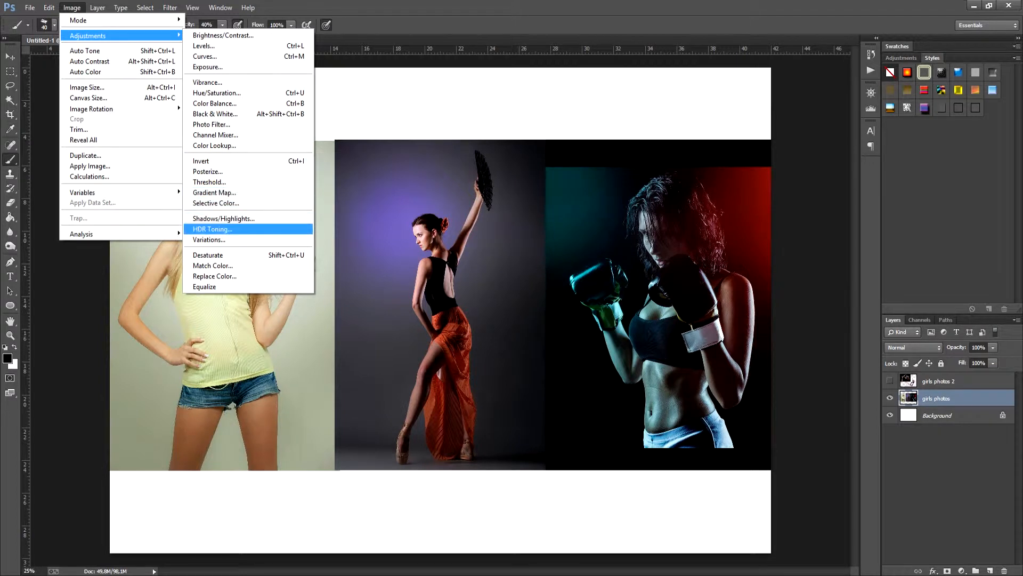
pyautogui.click(213, 254)
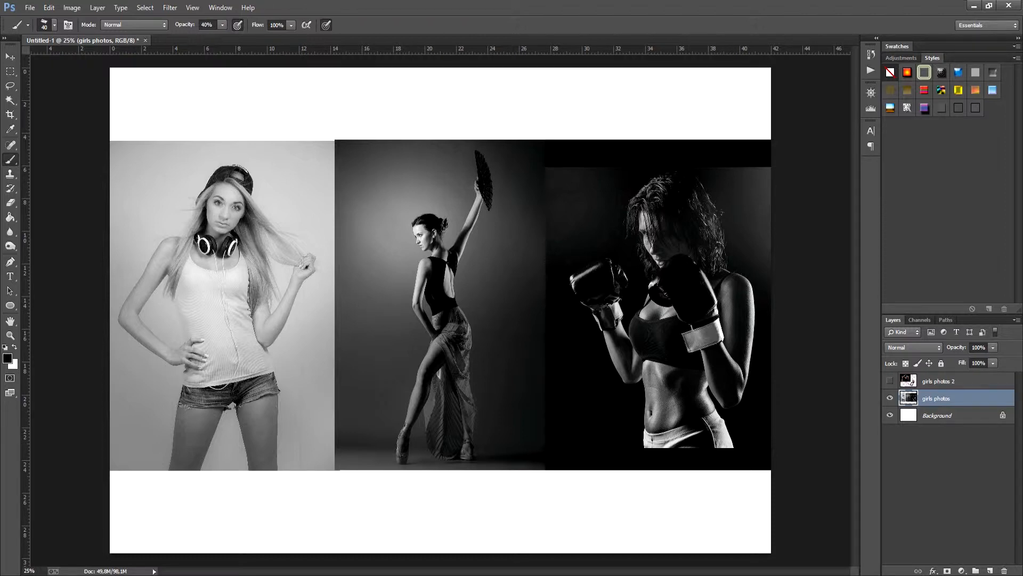
# Step: Add an empty layer above girls photos and reduce the girls photos layer's opacity to 45%
pyautogui.click(989, 571)
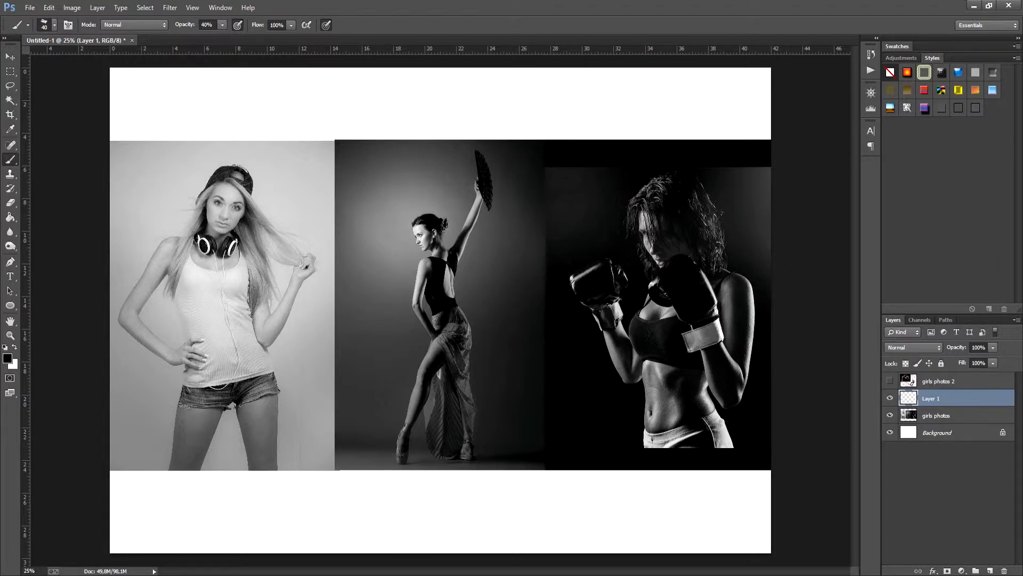
pyautogui.click(951, 415)
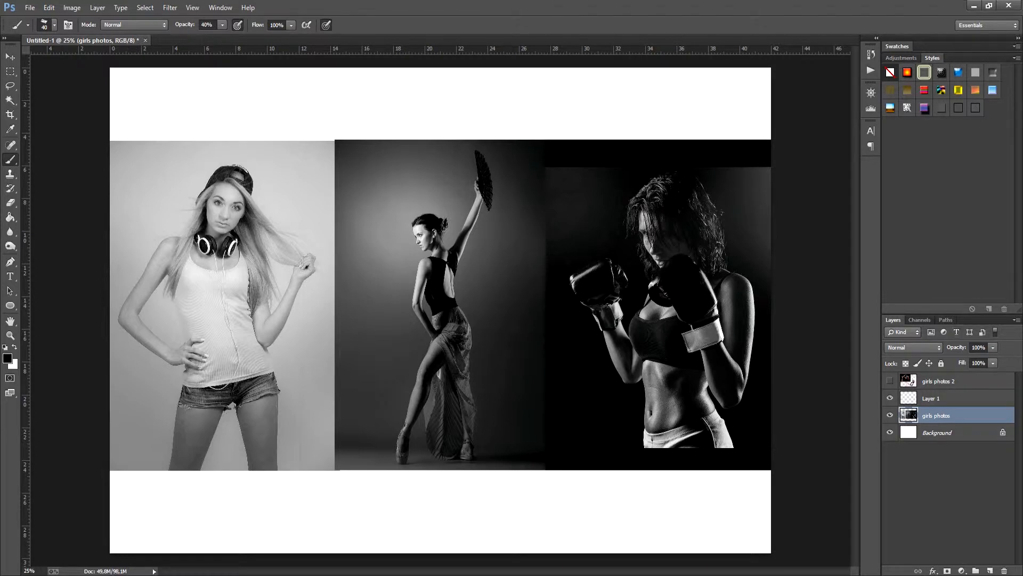
pyautogui.doubleClick(978, 347)
pyautogui.write('86')
pyautogui.press('Return')
pyautogui.write('73')
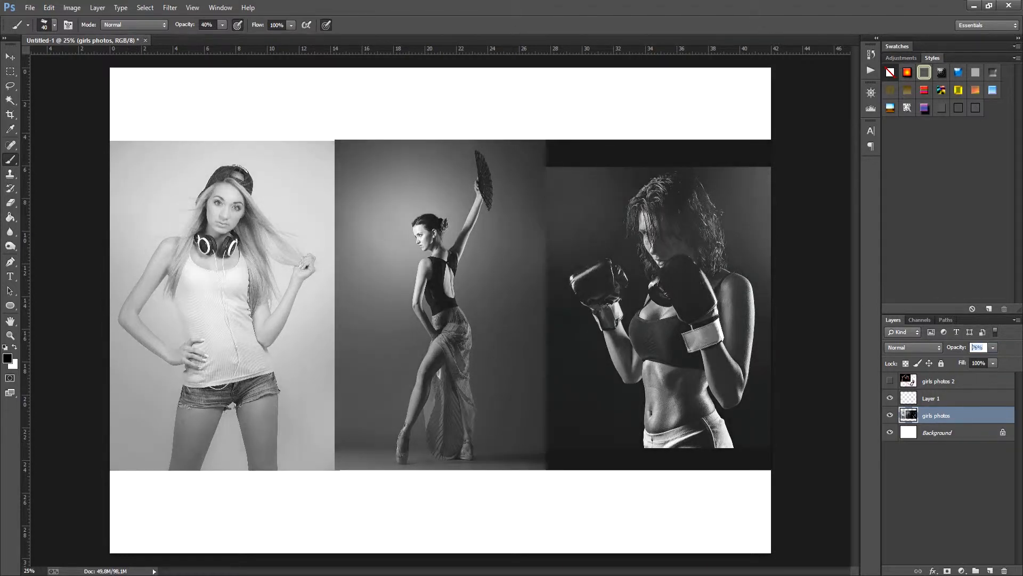
pyautogui.press('Return')
pyautogui.write('60')
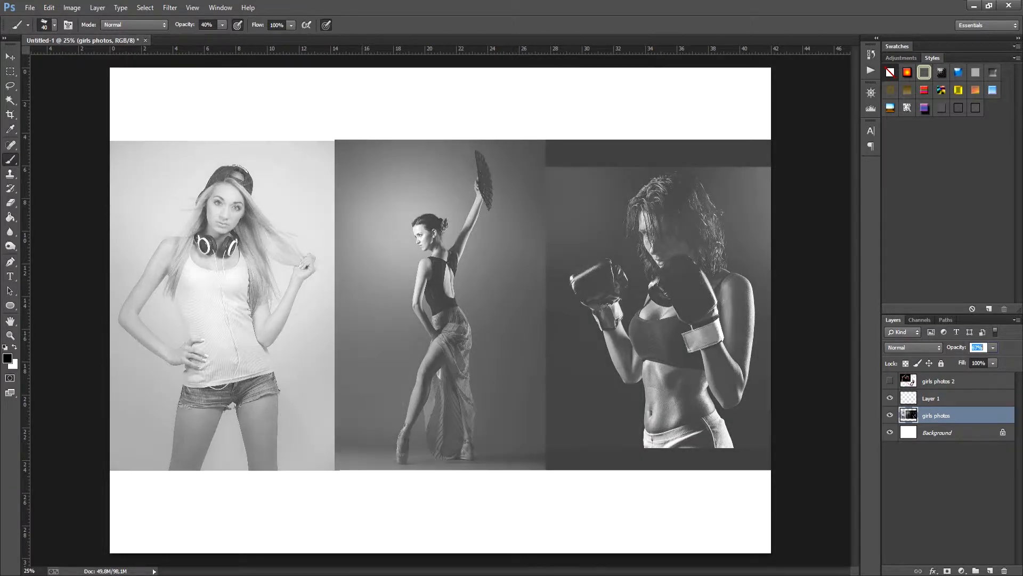
pyautogui.press('Return')
pyautogui.write('57')
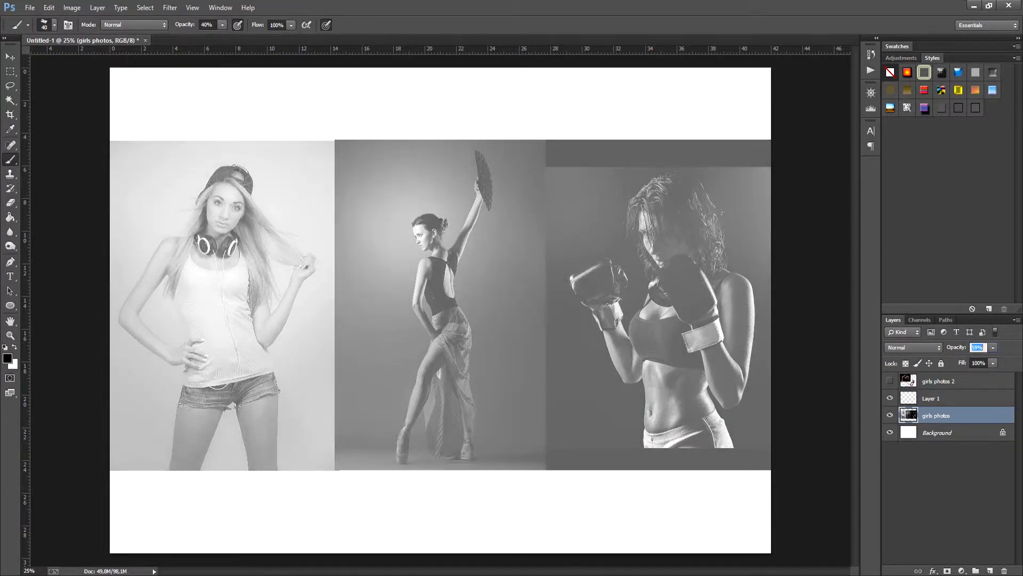
pyautogui.press('Return')
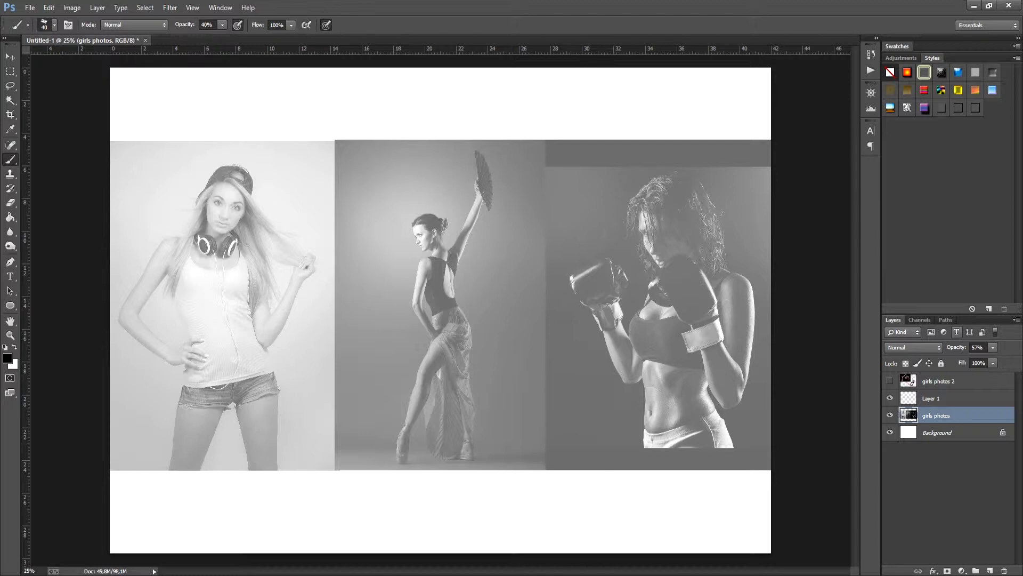
pyautogui.doubleClick(977, 347)
pyautogui.write('50')
pyautogui.press('Return')
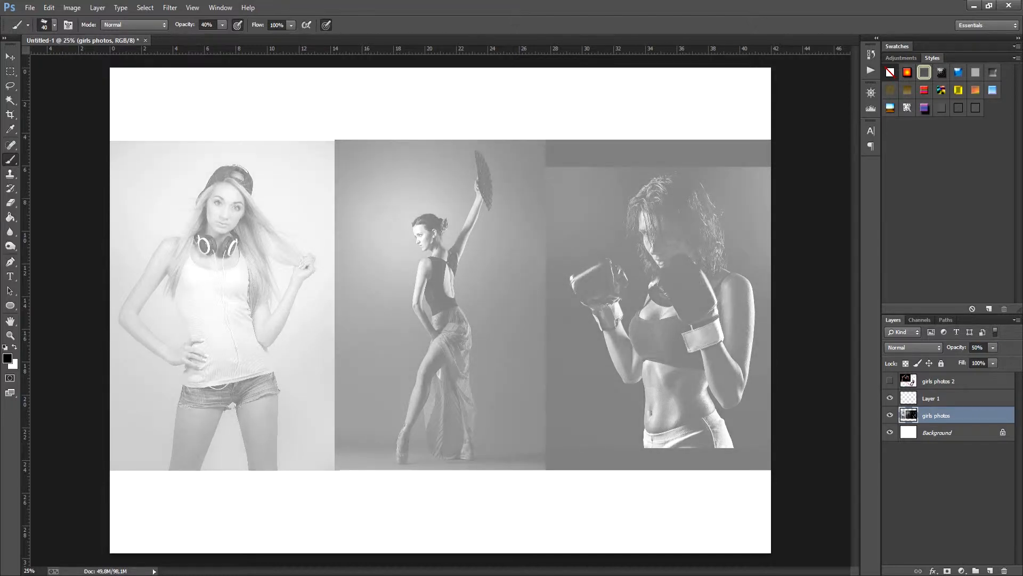
pyautogui.write('45')
pyautogui.press('Return')
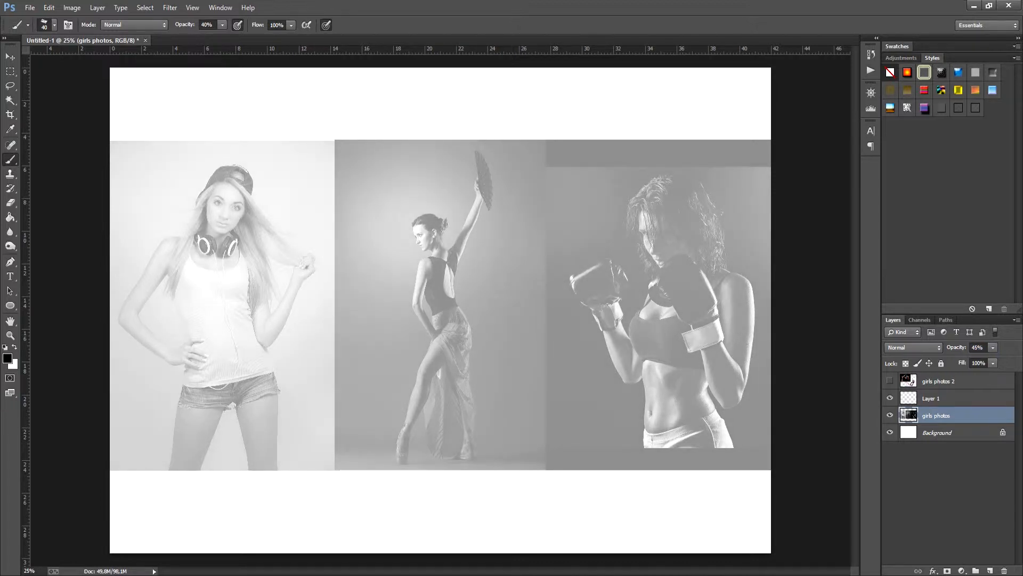
# Step: Lock the girls photos layer completely
pyautogui.click(931, 399)
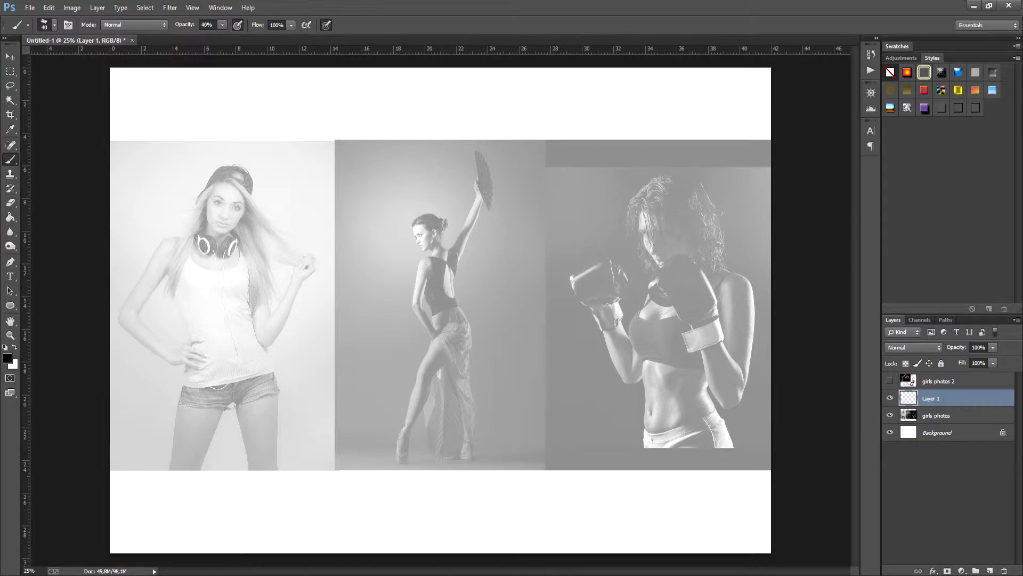
pyautogui.click(936, 415)
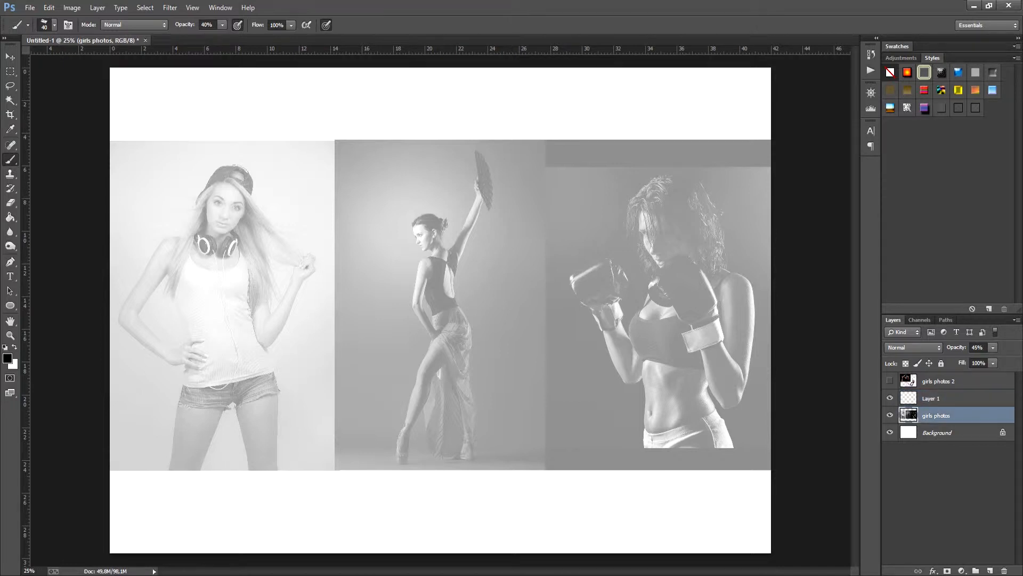
pyautogui.click(941, 363)
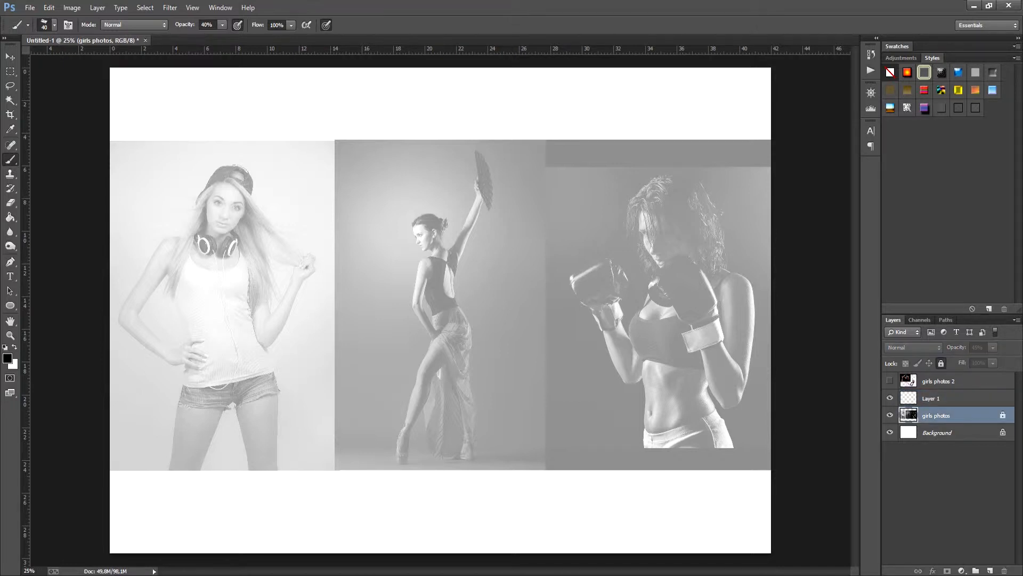
# Step: Make Layer 1 active and set the foreground colour to bright red, fb0000, for sketching
pyautogui.click(931, 398)
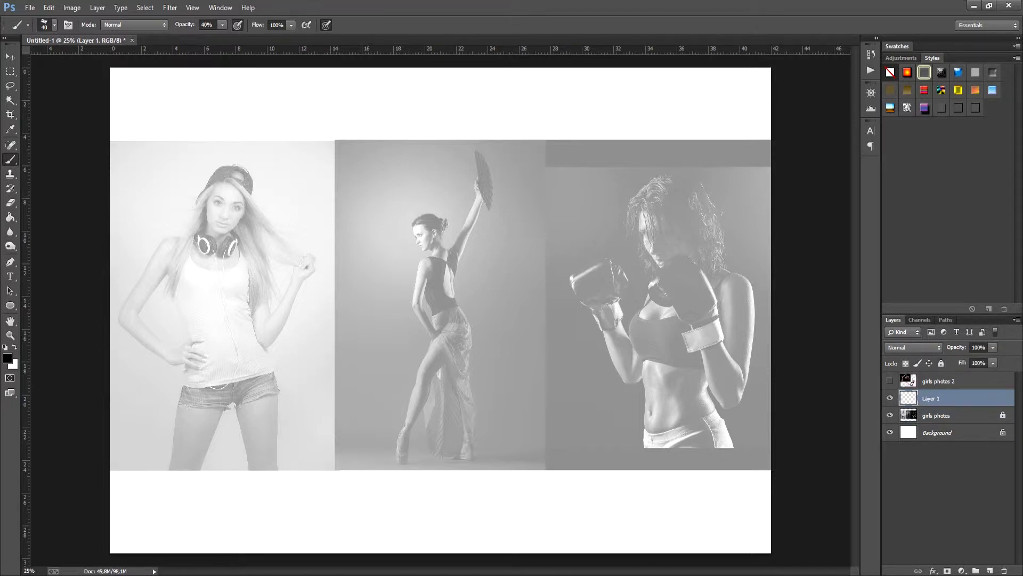
pyautogui.hotkey('ctrl', '+')
pyautogui.moveTo(180, 331); pyautogui.dragTo(454, 346)
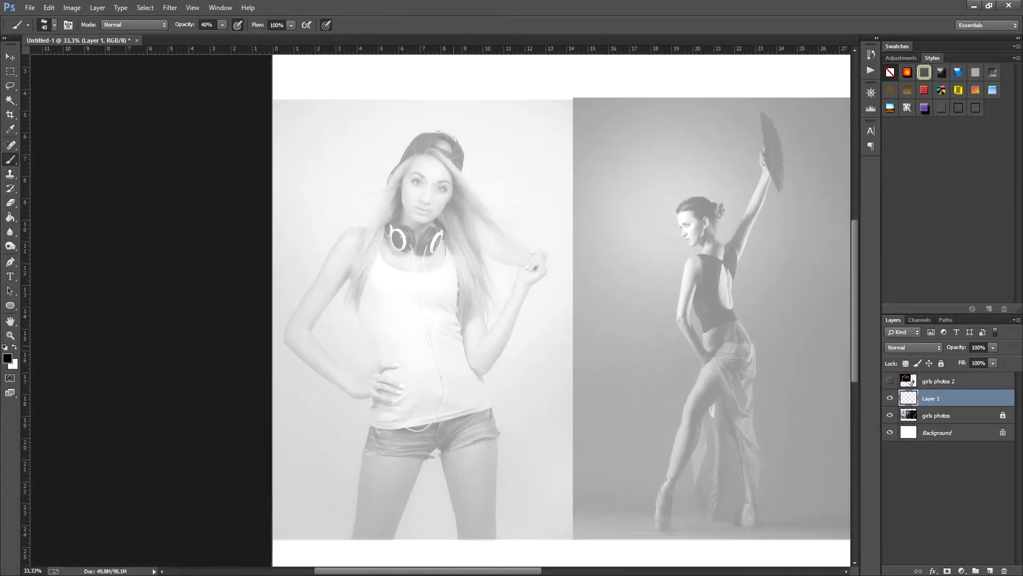
pyautogui.hotkey('ctrl', '+')
pyautogui.click(8, 358)
pyautogui.click(747, 208)
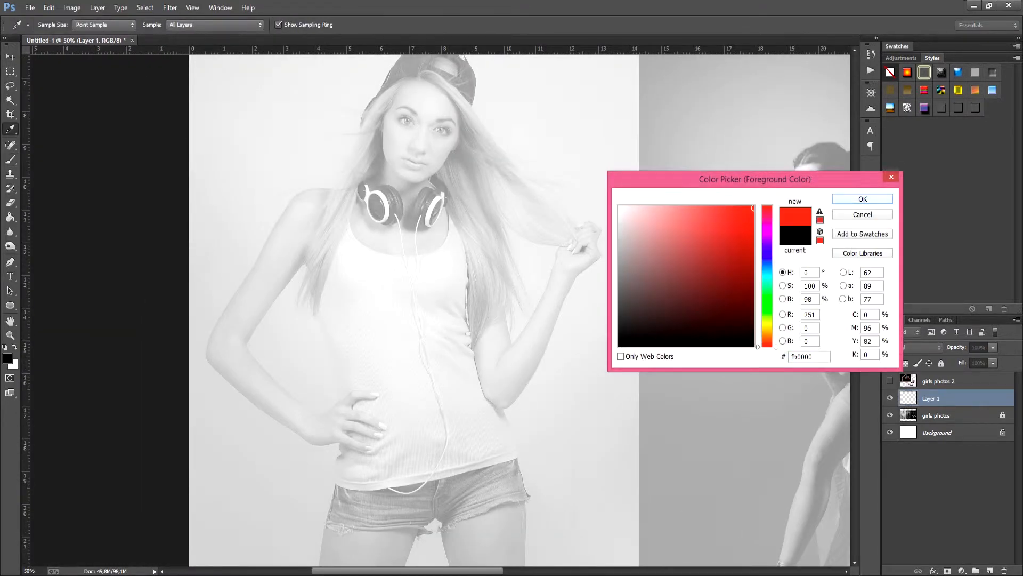
pyautogui.click(863, 198)
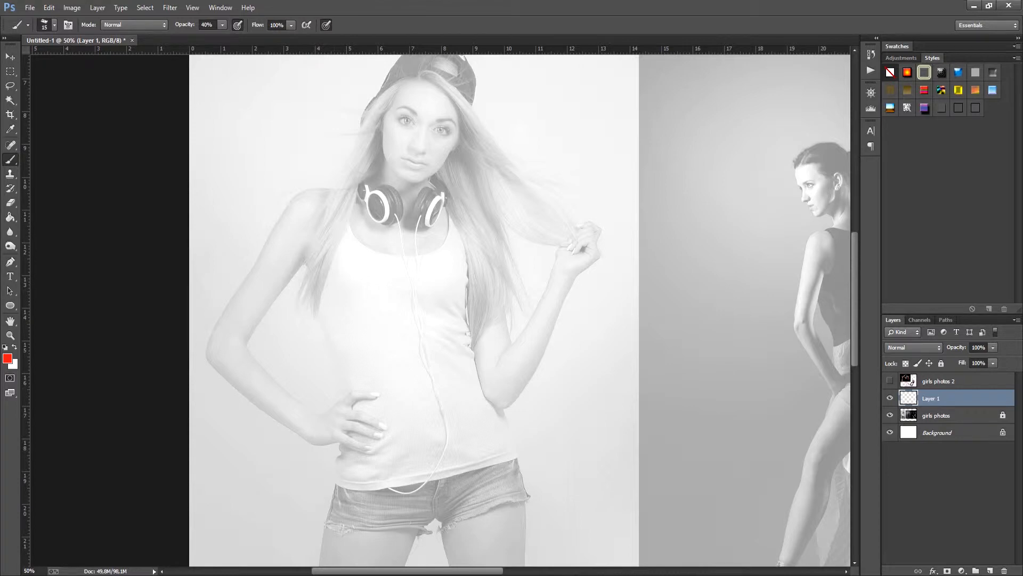
# Step: Brush a four-sided red chest outline over the woman with headphones, from the shoulders to the lower ribs
pyautogui.moveTo(314, 181)
pyautogui.mouseDown()
pyautogui.moveTo(310, 245)
pyautogui.moveTo(340, 365)
pyautogui.mouseUp()
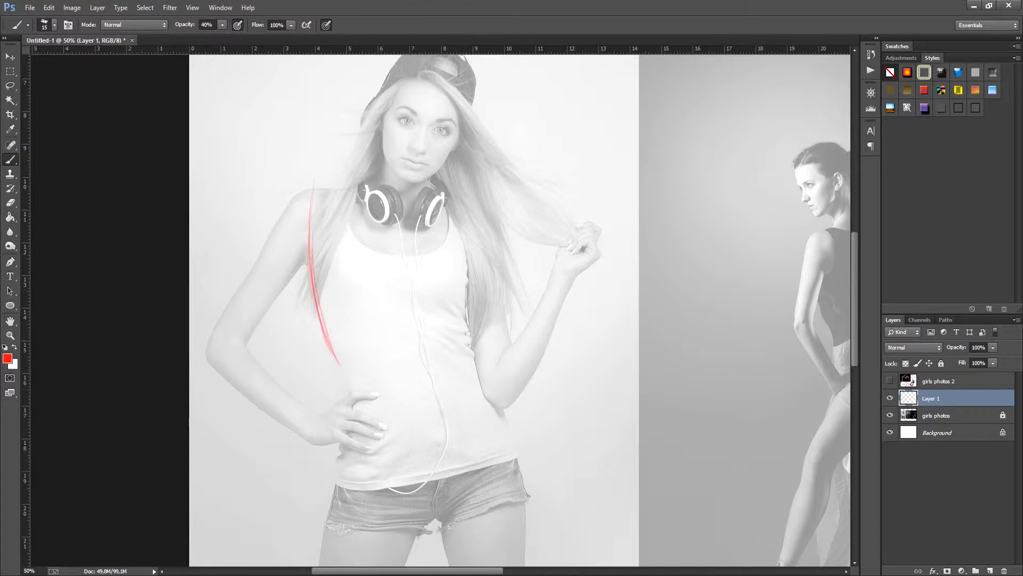
pyautogui.moveTo(470, 235); pyautogui.dragTo(475, 371)
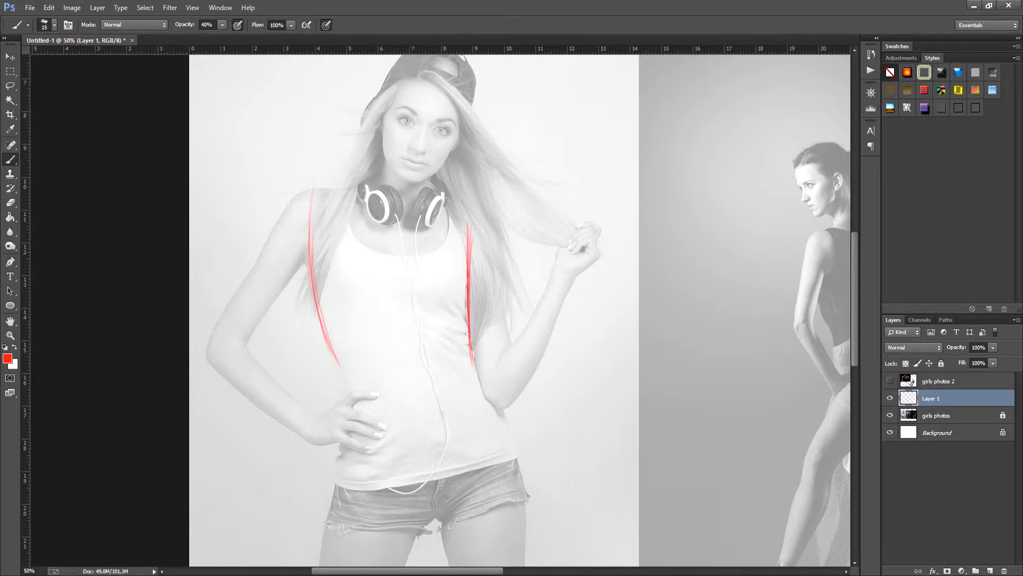
pyautogui.press('r')
pyautogui.moveTo(311, 195)
pyautogui.mouseDown()
pyautogui.moveTo(272, 271)
pyautogui.moveTo(426, 221)
pyautogui.mouseUp()
pyautogui.moveTo(385, 409); pyautogui.dragTo(501, 337)
pyautogui.press('r')
pyautogui.moveTo(307, 250)
pyautogui.mouseDown()
pyautogui.moveTo(363, 187)
pyautogui.moveTo(339, 344)
pyautogui.mouseUp()
pyautogui.press('b')
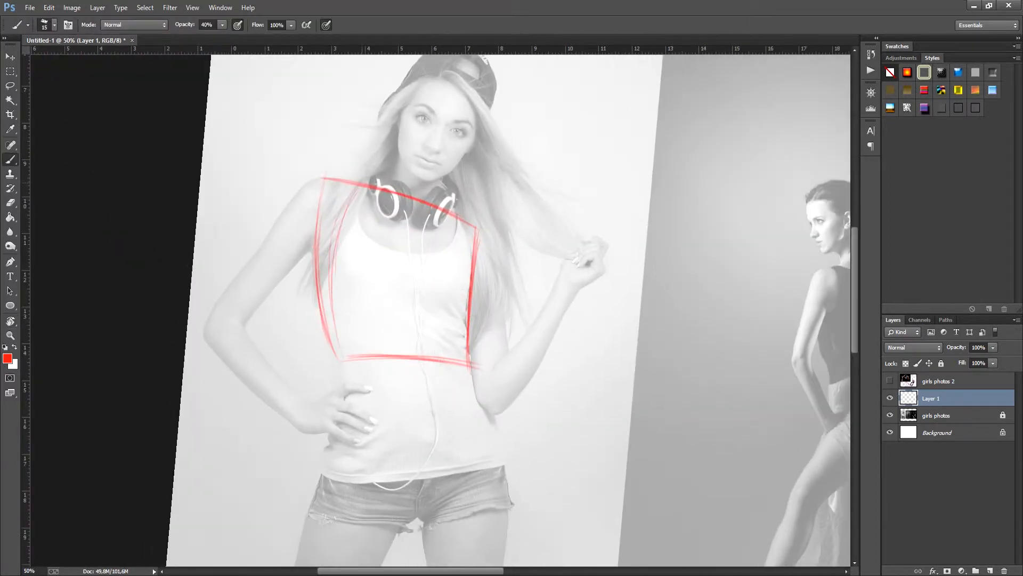
# Step: Sketch the rib cage inside the chest outline with curved sides, a lower arch, a sternum line and neck lines
pyautogui.moveTo(354, 190); pyautogui.dragTo(343, 356)
pyautogui.moveTo(336, 269)
pyautogui.mouseDown()
pyautogui.moveTo(356, 356)
pyautogui.moveTo(411, 321)
pyautogui.moveTo(457, 356)
pyautogui.mouseUp()
pyautogui.moveTo(404, 321)
pyautogui.mouseDown()
pyautogui.moveTo(459, 360)
pyautogui.moveTo(472, 290)
pyautogui.moveTo(465, 230)
pyautogui.mouseUp()
pyautogui.moveTo(463, 354); pyautogui.dragTo(457, 215)
pyautogui.moveTo(391, 170)
pyautogui.mouseDown()
pyautogui.moveTo(440, 197)
pyautogui.moveTo(430, 209)
pyautogui.mouseUp()
pyautogui.moveTo(390, 175)
pyautogui.mouseDown()
pyautogui.moveTo(442, 187)
pyautogui.moveTo(457, 233)
pyautogui.mouseUp()
pyautogui.moveTo(447, 173); pyautogui.dragTo(471, 291)
pyautogui.moveTo(457, 206); pyautogui.dragTo(469, 286)
pyautogui.moveTo(418, 212); pyautogui.dragTo(425, 324)
pyautogui.moveTo(350, 208); pyautogui.dragTo(340, 338)
pyautogui.moveTo(339, 229); pyautogui.dragTo(356, 365)
# Step: Sketch the waist sides and pelvis of the woman with headphones, including leg-opening curves and a curved hip line
pyautogui.press('r')
pyautogui.moveTo(660, 315); pyautogui.dragTo(659, 289)
pyautogui.press('b')
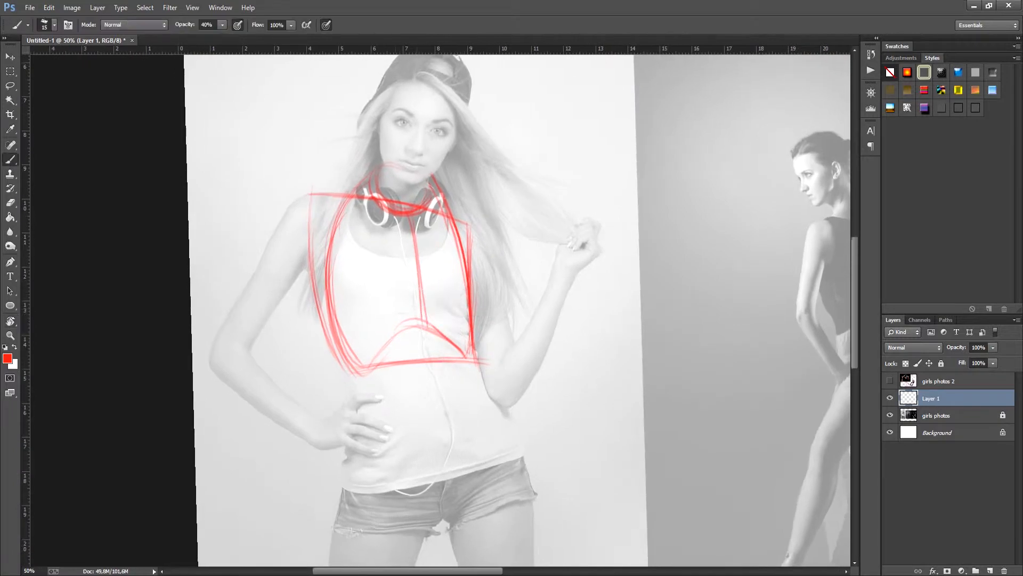
pyautogui.moveTo(354, 384); pyautogui.dragTo(342, 487)
pyautogui.moveTo(483, 369); pyautogui.dragTo(533, 498)
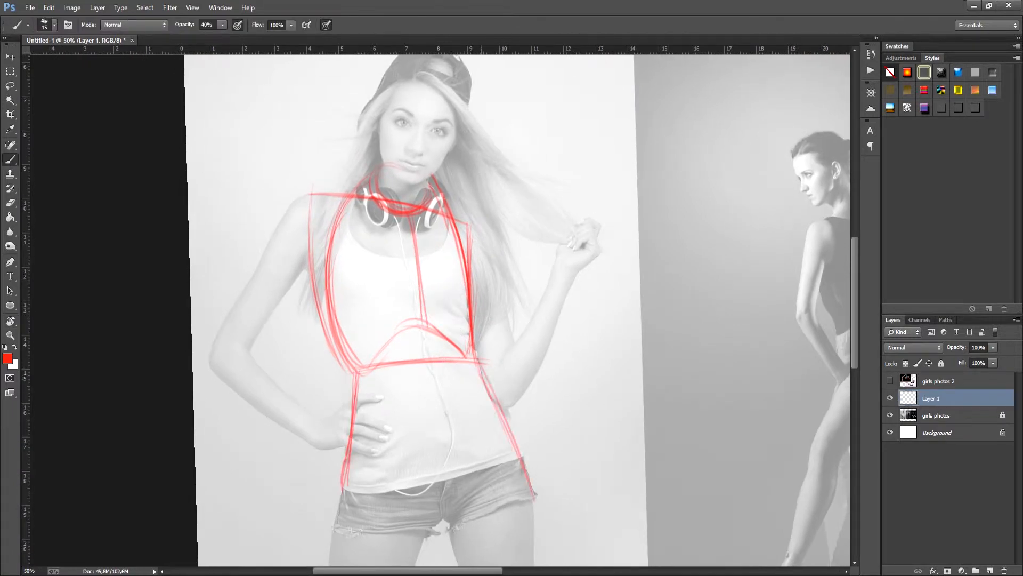
pyautogui.moveTo(490, 397); pyautogui.dragTo(532, 500)
pyautogui.moveTo(343, 506); pyautogui.dragTo(422, 538)
pyautogui.moveTo(355, 448); pyautogui.dragTo(422, 532)
pyautogui.moveTo(505, 441); pyautogui.dragTo(463, 497)
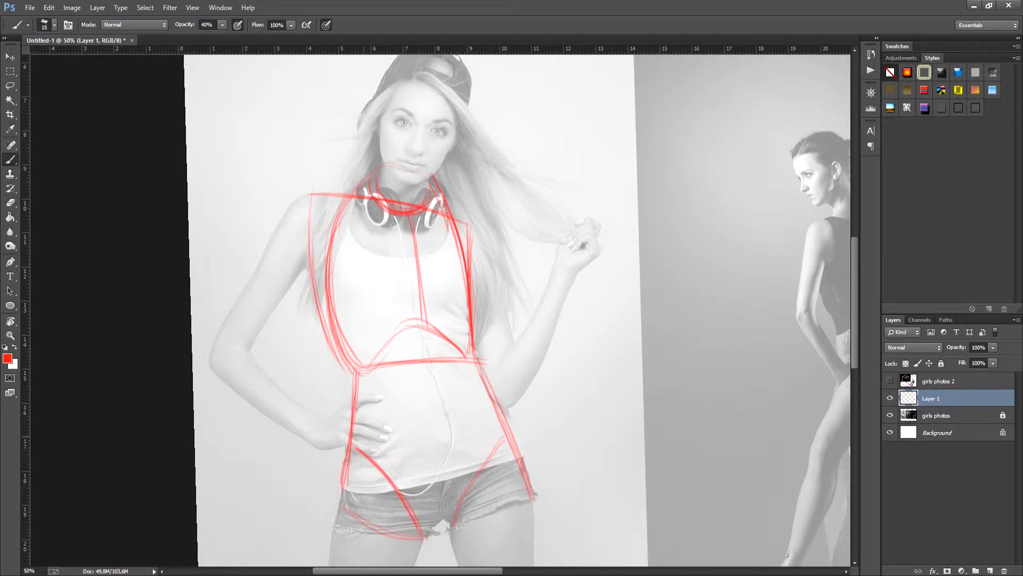
pyautogui.moveTo(353, 443); pyautogui.dragTo(503, 438)
pyautogui.moveTo(381, 452)
pyautogui.mouseDown()
pyautogui.moveTo(500, 431)
pyautogui.moveTo(468, 365)
pyautogui.mouseUp()
# Step: Erase the outer hip lines below the hip curve on both sides using a smaller eraser
pyautogui.press('e')
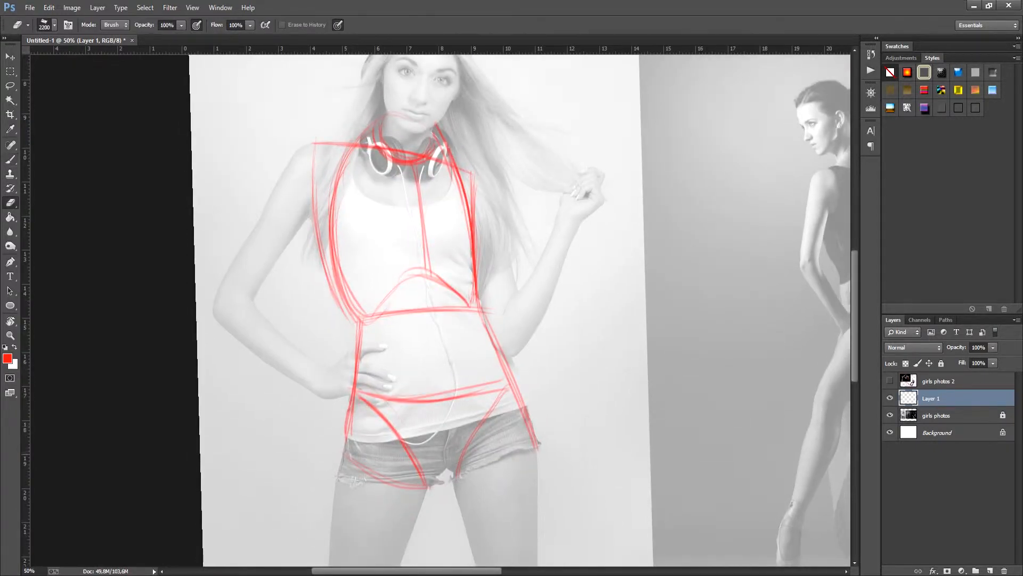
pyautogui.press('[')
pyautogui.press('[')
pyautogui.press('[')
pyautogui.press('[')
pyautogui.press('[')
pyautogui.press('[')
pyautogui.press('[')
pyautogui.press('[')
pyautogui.press('[')
pyautogui.press('[')
pyautogui.press('[')
pyautogui.press('[')
pyautogui.press('[')
pyautogui.press('[')
pyautogui.press('[')
pyautogui.press('[')
pyautogui.press('[')
pyautogui.moveTo(345, 415); pyautogui.dragTo(395, 486)
pyautogui.moveTo(521, 398); pyautogui.dragTo(537, 448)
# Step: Redraw the pelvis of the woman with headphones with a stronger curved hip line and two sides tapering to the crotch
pyautogui.press('b')
pyautogui.moveTo(355, 394)
pyautogui.mouseDown()
pyautogui.moveTo(484, 398)
pyautogui.moveTo(510, 379)
pyautogui.mouseUp()
pyautogui.moveTo(508, 379)
pyautogui.mouseDown()
pyautogui.moveTo(363, 380)
pyautogui.moveTo(518, 376)
pyautogui.mouseUp()
pyautogui.moveTo(358, 400); pyautogui.dragTo(417, 483)
pyautogui.moveTo(361, 400); pyautogui.dragTo(420, 486)
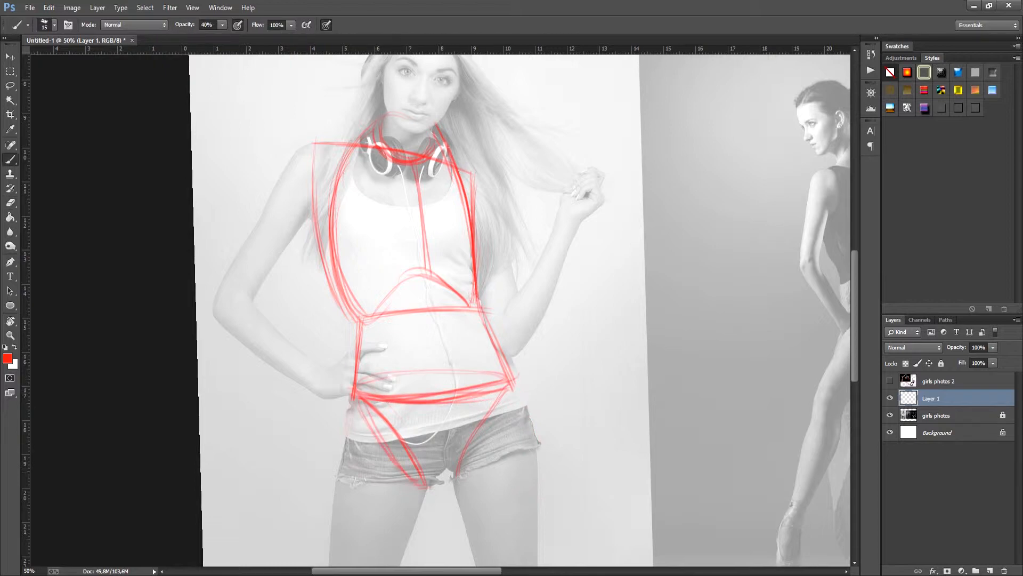
pyautogui.moveTo(509, 383); pyautogui.dragTo(459, 469)
pyautogui.moveTo(511, 388); pyautogui.dragTo(457, 472)
pyautogui.moveTo(459, 426); pyautogui.dragTo(457, 462)
pyautogui.moveTo(479, 400); pyautogui.dragTo(493, 357)
pyautogui.moveTo(326, 137); pyautogui.dragTo(355, 301)
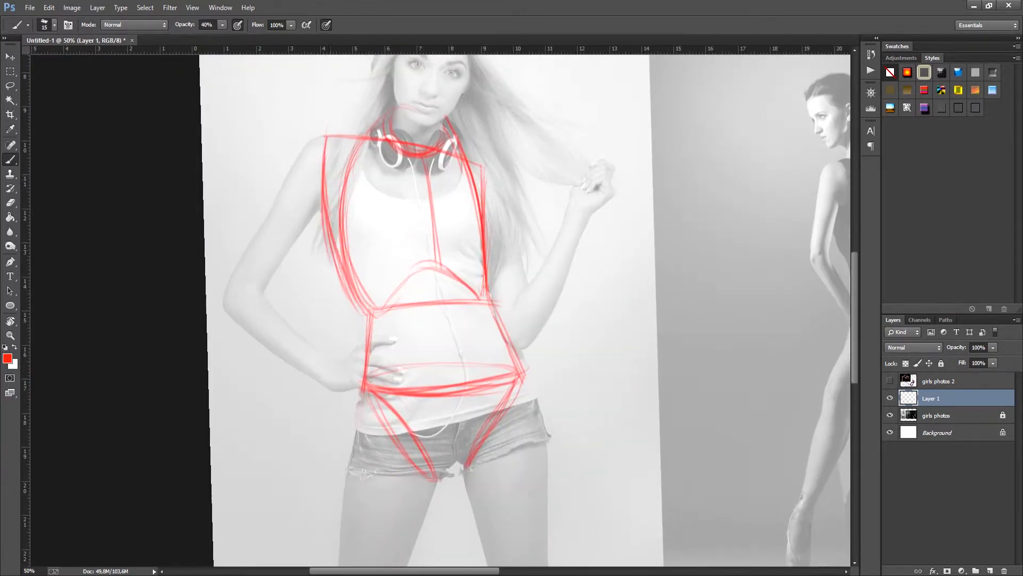
pyautogui.moveTo(324, 181); pyautogui.dragTo(370, 318)
pyautogui.hotkey('ctrl', 'alt', 'z')
pyautogui.hotkey('ctrl', 'alt', 'z')
# Step: Reinforce the outer contours of the chest and waist on both sides with heavier red strokes
pyautogui.moveTo(326, 136); pyautogui.dragTo(360, 306)
pyautogui.moveTo(332, 233); pyautogui.dragTo(371, 314)
pyautogui.moveTo(331, 231)
pyautogui.mouseDown()
pyautogui.moveTo(370, 313)
pyautogui.moveTo(366, 386)
pyautogui.mouseUp()
pyautogui.moveTo(370, 314); pyautogui.dragTo(366, 386)
pyautogui.moveTo(491, 308); pyautogui.dragTo(530, 385)
pyautogui.moveTo(488, 299)
pyautogui.mouseDown()
pyautogui.moveTo(533, 387)
pyautogui.moveTo(538, 309)
pyautogui.mouseUp()
pyautogui.moveTo(490, 87); pyautogui.dragTo(497, 166)
pyautogui.moveTo(490, 89); pyautogui.dragTo(518, 373)
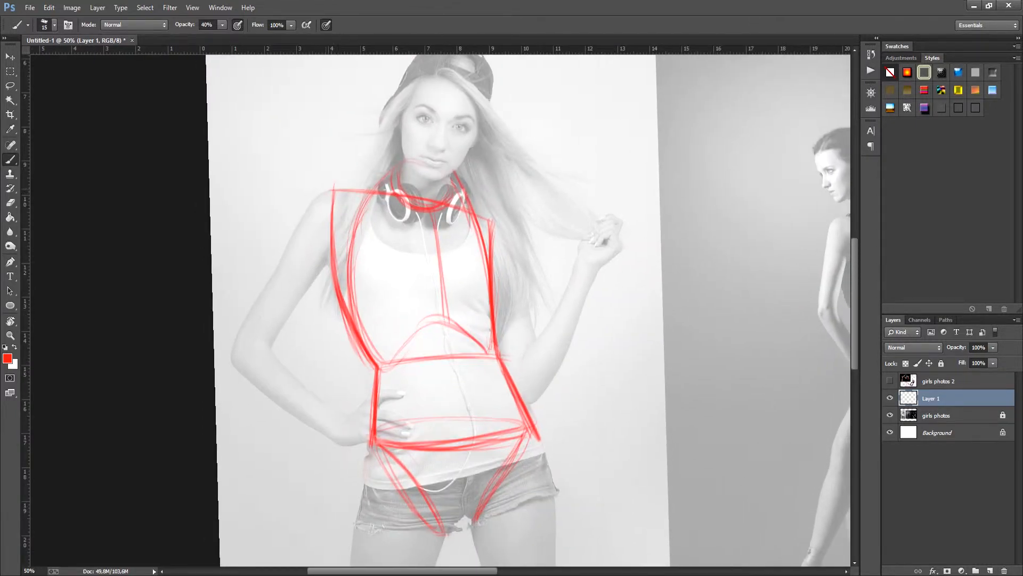
# Step: Block in the shoulder, upper arm and forearm of the hand-on-hip arm and begin the opposite shoulder's curve
pyautogui.moveTo(334, 190)
pyautogui.mouseDown()
pyautogui.moveTo(301, 216)
pyautogui.moveTo(293, 250)
pyautogui.moveTo(328, 236)
pyautogui.moveTo(265, 289)
pyautogui.moveTo(246, 320)
pyautogui.moveTo(271, 344)
pyautogui.moveTo(336, 257)
pyautogui.moveTo(275, 339)
pyautogui.mouseUp()
pyautogui.moveTo(275, 339)
pyautogui.mouseDown()
pyautogui.moveTo(331, 267)
pyautogui.moveTo(230, 357)
pyautogui.moveTo(328, 408)
pyautogui.mouseUp()
pyautogui.moveTo(235, 359)
pyautogui.mouseDown()
pyautogui.moveTo(326, 430)
pyautogui.moveTo(324, 420)
pyautogui.mouseUp()
pyautogui.moveTo(489, 209)
pyautogui.mouseDown()
pyautogui.moveTo(510, 236)
pyautogui.moveTo(509, 269)
pyautogui.mouseUp()
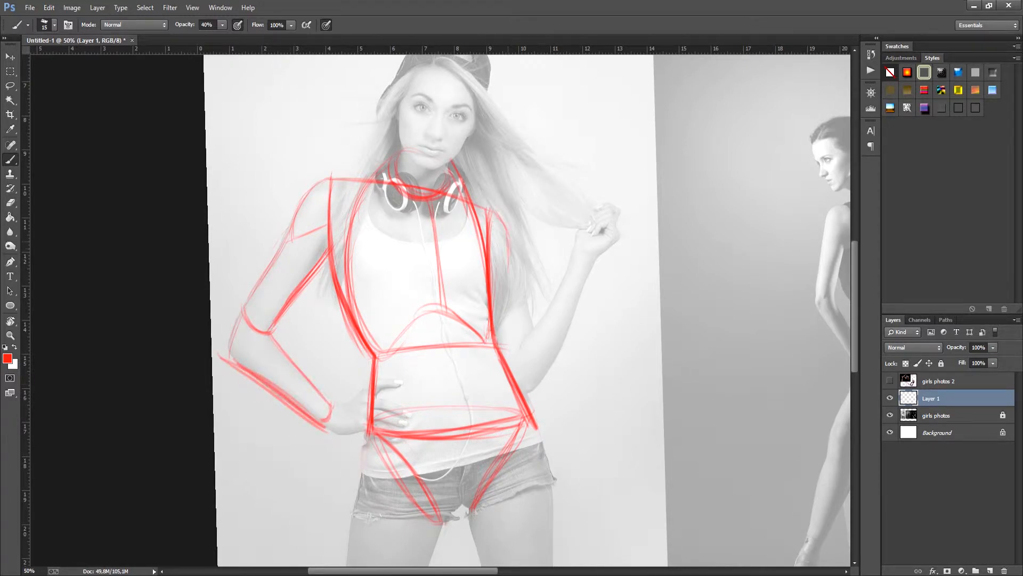
pyautogui.moveTo(510, 229); pyautogui.dragTo(508, 273)
pyautogui.moveTo(490, 252); pyautogui.dragTo(528, 325)
pyautogui.moveTo(513, 248); pyautogui.dragTo(531, 325)
pyautogui.hotkey('ctrl', 'alt', 'z')
pyautogui.hotkey('ctrl', 'alt', 'z')
pyautogui.hotkey('ctrl', 'alt', 'z')
pyautogui.hotkey('ctrl', 'alt', 'z')
# Step: Outline the upper arm and forearm of the arm holding the hair
pyautogui.moveTo(491, 212); pyautogui.dragTo(529, 324)
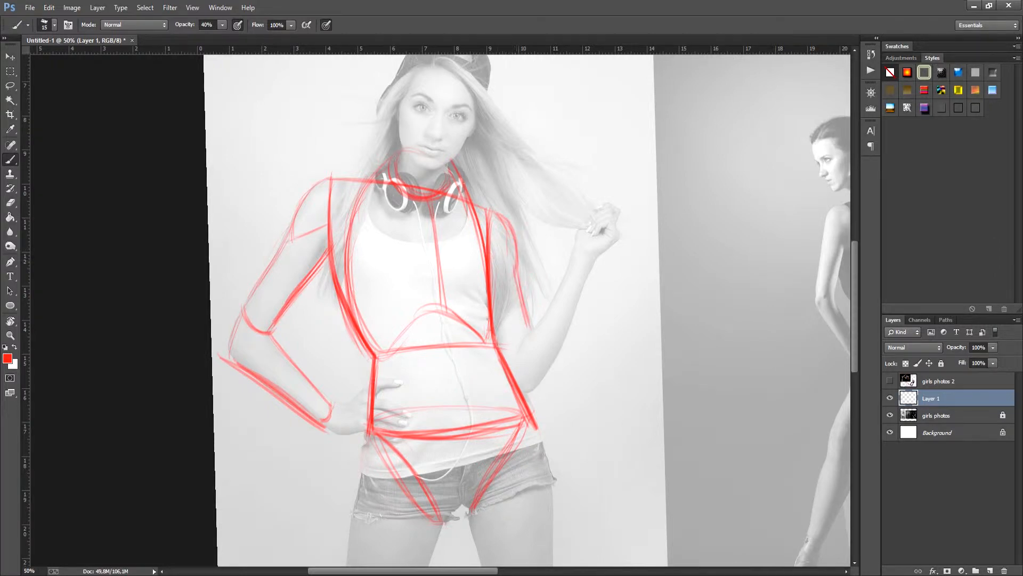
pyautogui.moveTo(502, 356)
pyautogui.mouseDown()
pyautogui.moveTo(533, 341)
pyautogui.moveTo(561, 281)
pyautogui.moveTo(586, 265)
pyautogui.moveTo(555, 358)
pyautogui.moveTo(526, 387)
pyautogui.moveTo(547, 373)
pyautogui.moveTo(519, 389)
pyautogui.moveTo(546, 206)
pyautogui.mouseUp()
# Step: Outline both thighs of the woman with headphones and close their lower ends with rounded curves
pyautogui.moveTo(397, 264); pyautogui.dragTo(388, 330)
pyautogui.moveTo(406, 256); pyautogui.dragTo(377, 470)
pyautogui.moveTo(473, 341); pyautogui.dragTo(422, 483)
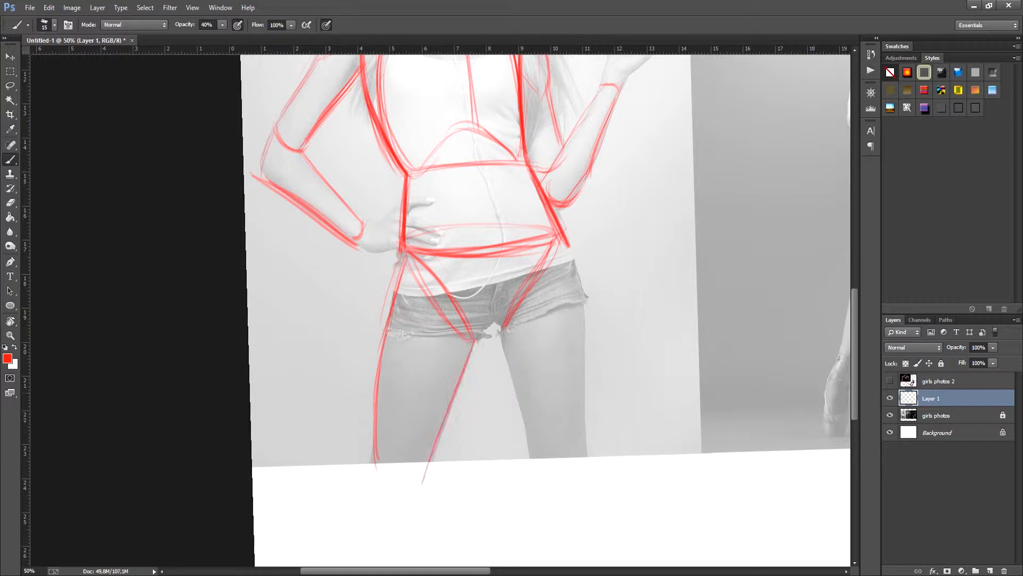
pyautogui.moveTo(565, 239); pyautogui.dragTo(588, 391)
pyautogui.moveTo(583, 265); pyautogui.dragTo(588, 441)
pyautogui.moveTo(501, 334); pyautogui.dragTo(534, 461)
pyautogui.moveTo(534, 449)
pyautogui.mouseDown()
pyautogui.moveTo(587, 458)
pyautogui.moveTo(594, 437)
pyautogui.mouseUp()
pyautogui.moveTo(367, 447); pyautogui.dragTo(421, 475)
pyautogui.moveTo(372, 444); pyautogui.dragTo(410, 477)
# Step: Add a curved lower bust line on each side of the chest of the woman with headphones
pyautogui.moveTo(501, 224); pyautogui.dragTo(492, 404)
pyautogui.moveTo(470, 288); pyautogui.dragTo(512, 310)
pyautogui.moveTo(377, 285)
pyautogui.mouseDown()
pyautogui.moveTo(389, 303)
pyautogui.moveTo(428, 308)
pyautogui.mouseUp()
# Step: Sketch the upper torso outline over the dancer, from the shoulders down to the waist
pyautogui.moveTo(538, 331)
pyautogui.mouseDown()
pyautogui.moveTo(442, 316)
pyautogui.moveTo(456, 256)
pyautogui.moveTo(287, 325)
pyautogui.moveTo(211, 329)
pyautogui.mouseUp()
pyautogui.press('r')
pyautogui.moveTo(538, 299)
pyautogui.mouseDown()
pyautogui.moveTo(539, 309)
pyautogui.moveTo(475, 319)
pyautogui.mouseUp()
pyautogui.moveTo(450, 239)
pyautogui.mouseDown()
pyautogui.moveTo(525, 211)
pyautogui.moveTo(512, 292)
pyautogui.mouseUp()
pyautogui.moveTo(525, 219); pyautogui.dragTo(511, 291)
# Step: Sketch the dancer's waist sides and pelvis, with an arched line across the hips
pyautogui.moveTo(451, 238)
pyautogui.mouseDown()
pyautogui.moveTo(459, 321)
pyautogui.moveTo(513, 302)
pyautogui.moveTo(548, 382)
pyautogui.mouseUp()
pyautogui.moveTo(511, 308); pyautogui.dragTo(548, 392)
pyautogui.moveTo(464, 323)
pyautogui.mouseDown()
pyautogui.moveTo(467, 399)
pyautogui.moveTo(537, 411)
pyautogui.mouseUp()
pyautogui.moveTo(468, 395); pyautogui.dragTo(544, 392)
pyautogui.moveTo(512, 265)
pyautogui.mouseDown()
pyautogui.moveTo(506, 308)
pyautogui.moveTo(548, 401)
pyautogui.moveTo(516, 268)
pyautogui.moveTo(544, 287)
pyautogui.mouseUp()
pyautogui.moveTo(466, 318)
pyautogui.mouseDown()
pyautogui.moveTo(545, 289)
pyautogui.moveTo(452, 340)
pyautogui.moveTo(438, 368)
pyautogui.mouseUp()
pyautogui.moveTo(439, 363)
pyautogui.mouseDown()
pyautogui.moveTo(471, 380)
pyautogui.moveTo(506, 344)
pyautogui.mouseUp()
# Step: Outline both of the dancer's thighs as tapered shapes with rounded ends at the knees
pyautogui.moveTo(466, 380)
pyautogui.mouseDown()
pyautogui.moveTo(535, 321)
pyautogui.moveTo(542, 299)
pyautogui.mouseUp()
pyautogui.moveTo(522, 341)
pyautogui.mouseDown()
pyautogui.moveTo(502, 363)
pyautogui.moveTo(493, 426)
pyautogui.mouseUp()
pyautogui.moveTo(473, 380)
pyautogui.mouseDown()
pyautogui.moveTo(496, 430)
pyautogui.moveTo(522, 418)
pyautogui.mouseUp()
pyautogui.moveTo(495, 431); pyautogui.dragTo(518, 410)
pyautogui.moveTo(523, 334); pyautogui.dragTo(519, 410)
pyautogui.moveTo(523, 330); pyautogui.dragTo(520, 420)
pyautogui.moveTo(504, 352)
pyautogui.mouseDown()
pyautogui.moveTo(500, 395)
pyautogui.moveTo(471, 393)
pyautogui.moveTo(492, 395)
pyautogui.mouseUp()
pyautogui.press('e')
pyautogui.press('b')
# Step: Draw ovals for the dancer's shoulder joints and outline the forearm of her lowered arm
pyautogui.moveTo(419, 248)
pyautogui.mouseDown()
pyautogui.moveTo(417, 224)
pyautogui.moveTo(433, 244)
pyautogui.mouseUp()
pyautogui.moveTo(483, 187); pyautogui.dragTo(483, 224)
pyautogui.moveTo(417, 234)
pyautogui.mouseDown()
pyautogui.moveTo(410, 301)
pyautogui.moveTo(431, 243)
pyautogui.mouseUp()
pyautogui.moveTo(403, 303); pyautogui.dragTo(440, 368)
pyautogui.moveTo(421, 296); pyautogui.dragTo(438, 349)
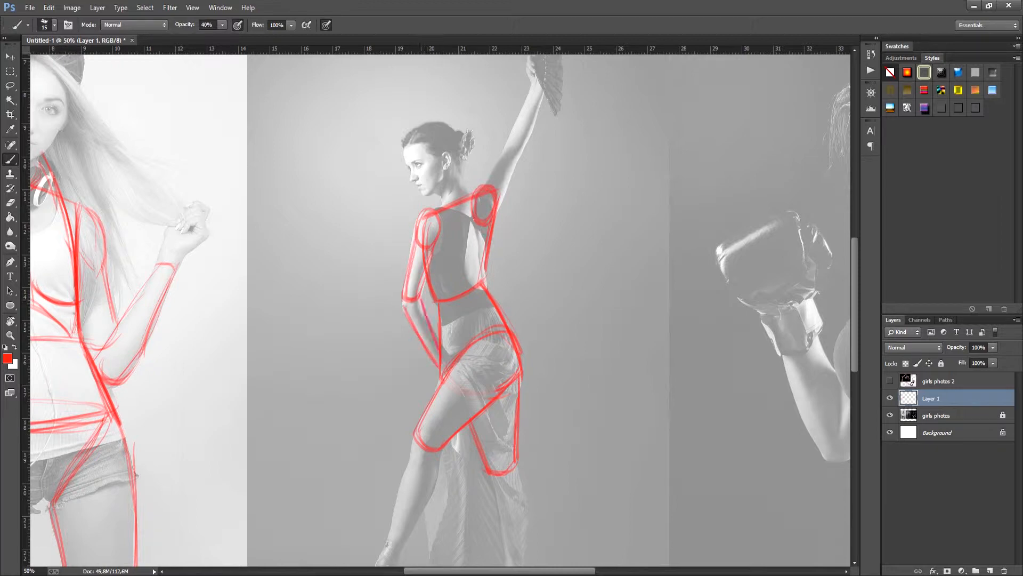
# Step: Outline the dancer's raised arm from the shoulder joint upward
pyautogui.moveTo(485, 186); pyautogui.dragTo(505, 156)
pyautogui.moveTo(506, 156)
pyautogui.mouseDown()
pyautogui.moveTo(515, 160)
pyautogui.moveTo(498, 207)
pyautogui.mouseUp()
pyautogui.moveTo(507, 165); pyautogui.dragTo(466, 257)
pyautogui.moveTo(466, 246); pyautogui.dragTo(489, 190)
pyautogui.moveTo(489, 190)
pyautogui.mouseDown()
pyautogui.moveTo(501, 189)
pyautogui.moveTo(481, 251)
pyautogui.mouseUp()
pyautogui.moveTo(500, 202); pyautogui.dragTo(473, 264)
# Step: Outline the lower part of the dancer's forward leg from the knee to the ankle
pyautogui.moveTo(505, 466); pyautogui.dragTo(526, 257)
pyautogui.moveTo(401, 313); pyautogui.dragTo(367, 427)
pyautogui.moveTo(395, 339)
pyautogui.mouseDown()
pyautogui.moveTo(366, 429)
pyautogui.moveTo(394, 408)
pyautogui.mouseUp()
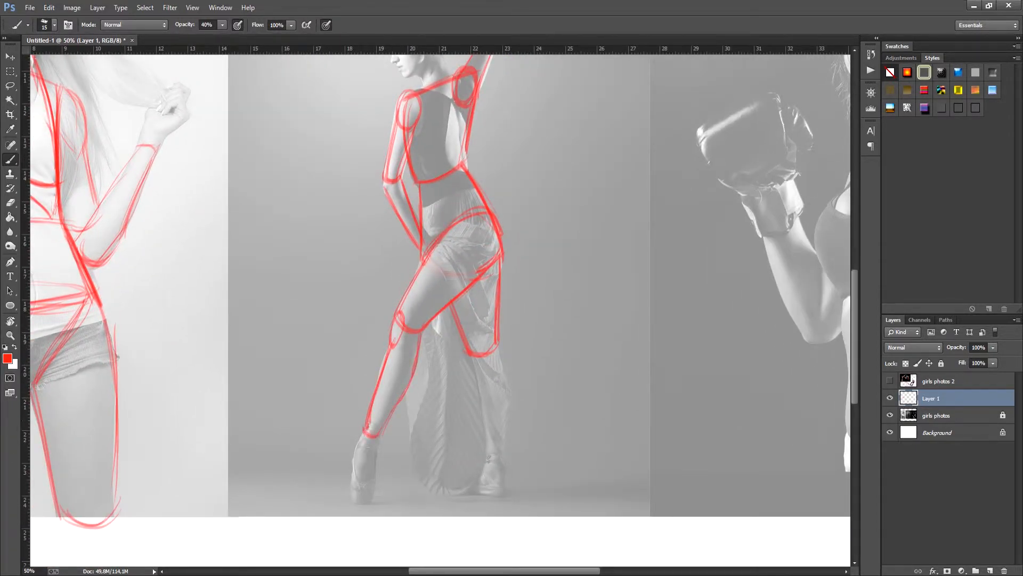
# Step: Outline the knee and lower part of the dancer's other leg behind the skirt
pyautogui.moveTo(475, 373)
pyautogui.mouseDown()
pyautogui.moveTo(476, 353)
pyautogui.moveTo(486, 386)
pyautogui.mouseUp()
pyautogui.hotkey('ctrl', 'z')
pyautogui.moveTo(497, 347)
pyautogui.mouseDown()
pyautogui.moveTo(509, 398)
pyautogui.moveTo(497, 443)
pyautogui.mouseUp()
pyautogui.moveTo(478, 364); pyautogui.dragTo(488, 457)
pyautogui.moveTo(487, 454); pyautogui.dragTo(501, 451)
# Step: Outline the boxer's ribcage from the shoulder line down both sides, with the rib arch at its lower edge
pyautogui.moveTo(608, 101); pyautogui.dragTo(588, 221)
pyautogui.moveTo(387, 242); pyautogui.dragTo(377, 283)
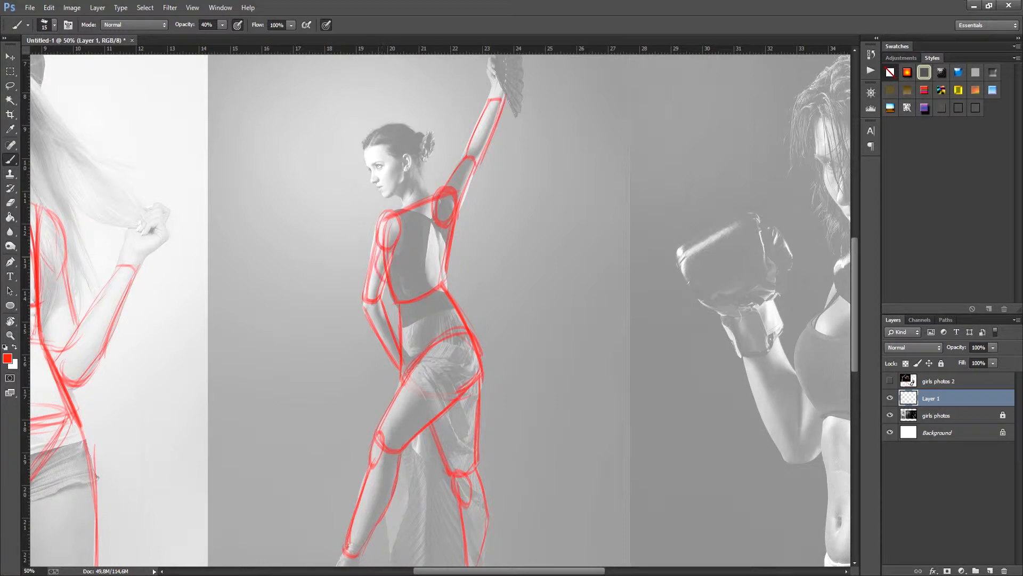
pyautogui.moveTo(653, 298); pyautogui.dragTo(254, 255)
pyautogui.hotkey('ctrl', '-')
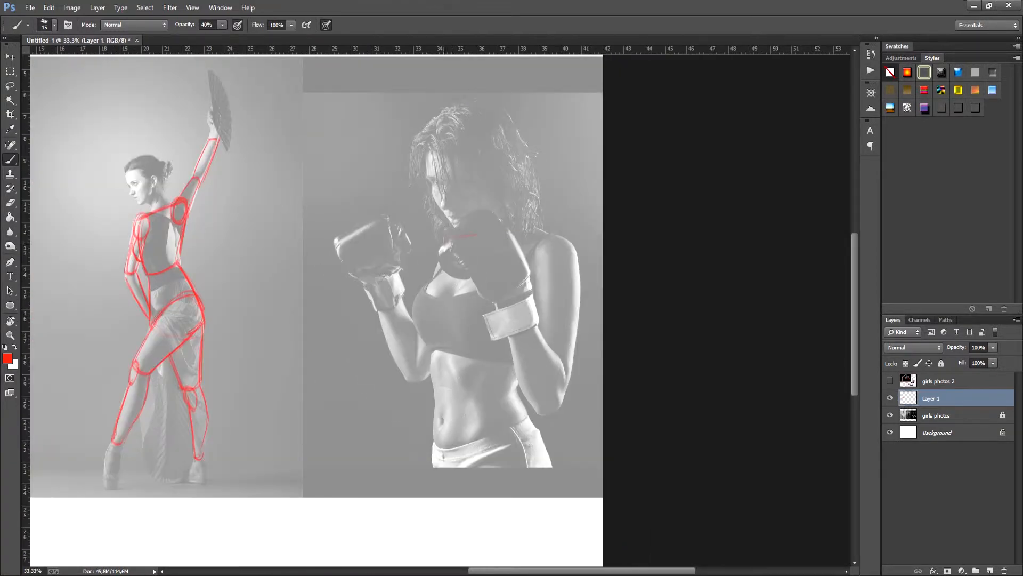
pyautogui.moveTo(478, 235)
pyautogui.mouseDown()
pyautogui.moveTo(568, 245)
pyautogui.moveTo(541, 318)
pyautogui.mouseUp()
pyautogui.moveTo(564, 256); pyautogui.dragTo(516, 376)
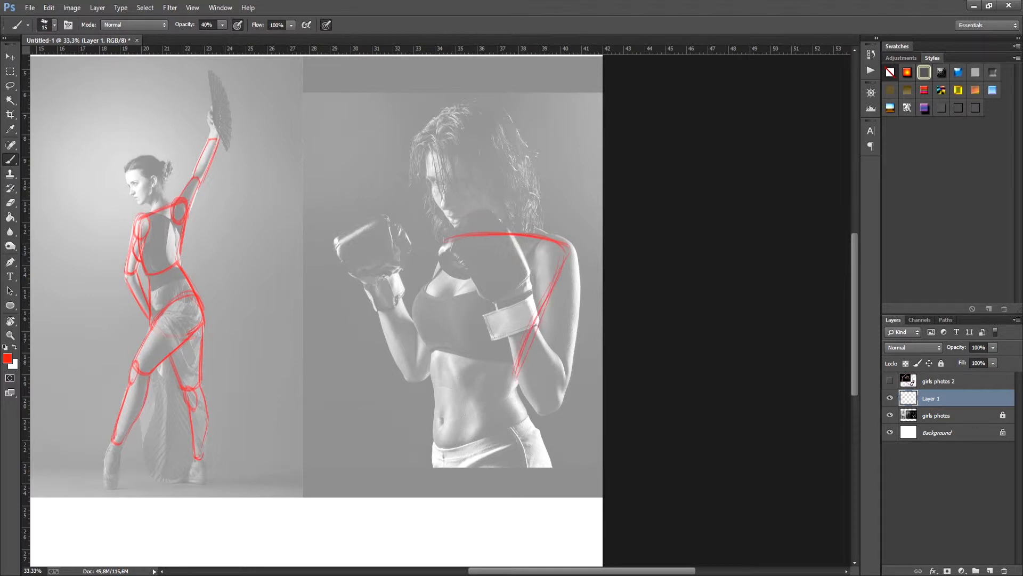
pyautogui.moveTo(432, 278)
pyautogui.mouseDown()
pyautogui.moveTo(422, 353)
pyautogui.moveTo(435, 388)
pyautogui.mouseUp()
pyautogui.moveTo(441, 250)
pyautogui.mouseDown()
pyautogui.moveTo(430, 384)
pyautogui.moveTo(476, 398)
pyautogui.moveTo(510, 384)
pyautogui.mouseUp()
pyautogui.moveTo(438, 392); pyautogui.dragTo(462, 394)
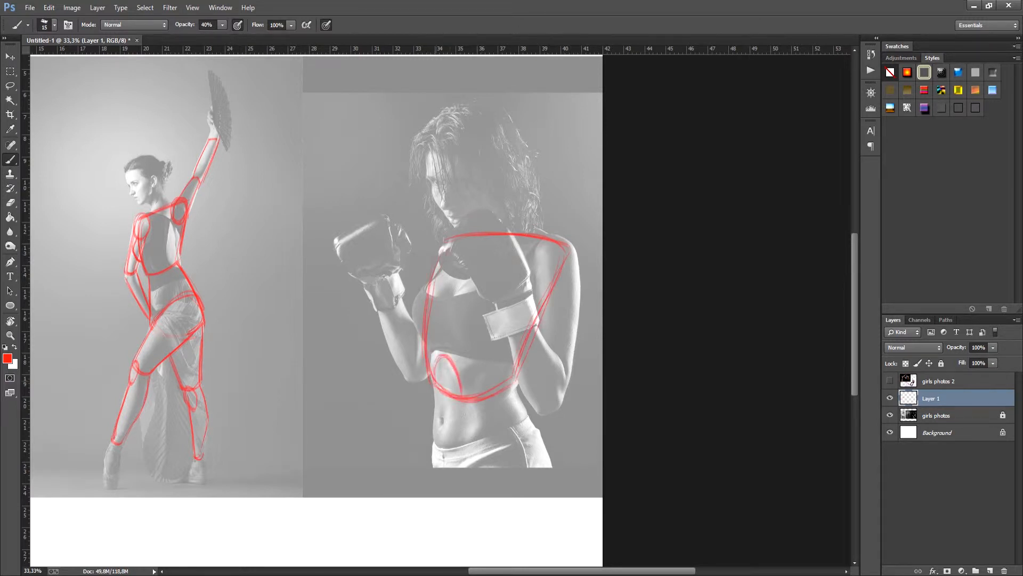
# Step: Draw the neck base, the chest's centre line and the breast contours inside the boxer's ribcage
pyautogui.moveTo(509, 235)
pyautogui.mouseDown()
pyautogui.moveTo(475, 253)
pyautogui.moveTo(430, 306)
pyautogui.mouseUp()
pyautogui.moveTo(516, 240); pyautogui.dragTo(532, 327)
pyautogui.moveTo(476, 270); pyautogui.dragTo(443, 365)
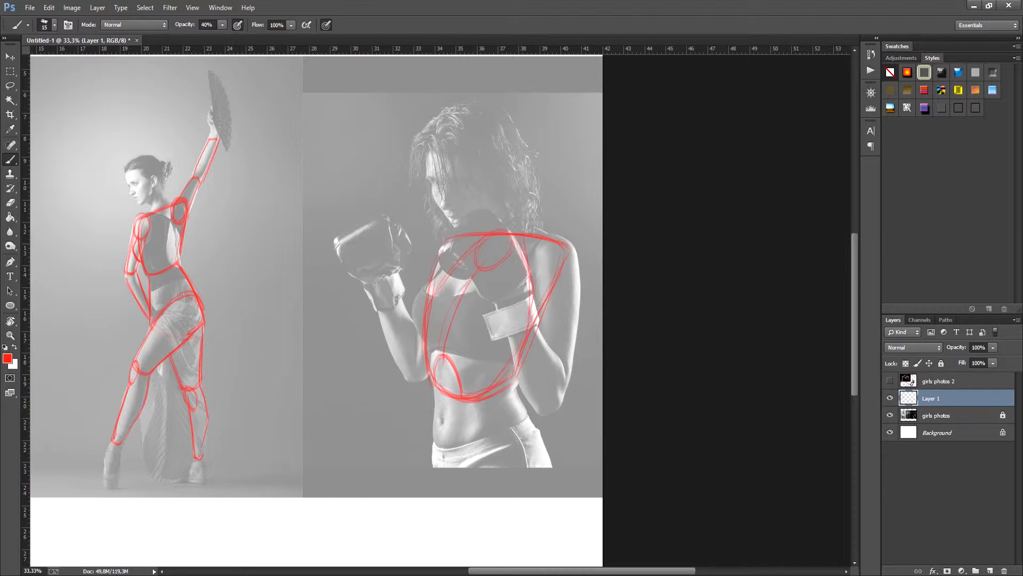
pyautogui.moveTo(426, 302); pyautogui.dragTo(429, 348)
pyautogui.moveTo(468, 288)
pyautogui.mouseDown()
pyautogui.moveTo(474, 345)
pyautogui.moveTo(509, 335)
pyautogui.mouseUp()
# Step: Outline the sides of the boxer's waist and hips and mark the crease where the thigh begins
pyautogui.moveTo(524, 398); pyautogui.dragTo(546, 461)
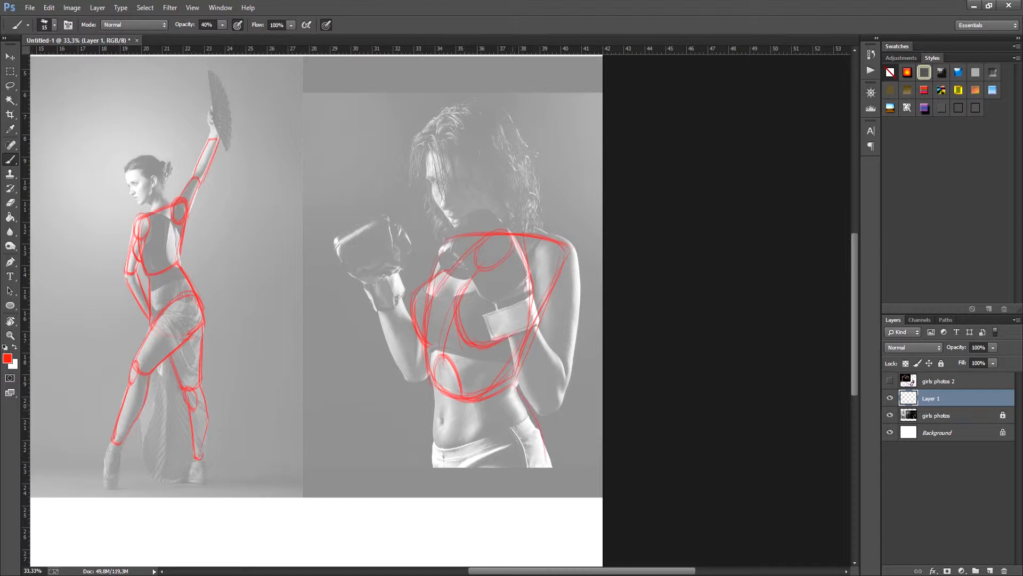
pyautogui.moveTo(512, 381); pyautogui.dragTo(550, 469)
pyautogui.moveTo(432, 383); pyautogui.dragTo(436, 475)
pyautogui.moveTo(433, 409); pyautogui.dragTo(433, 472)
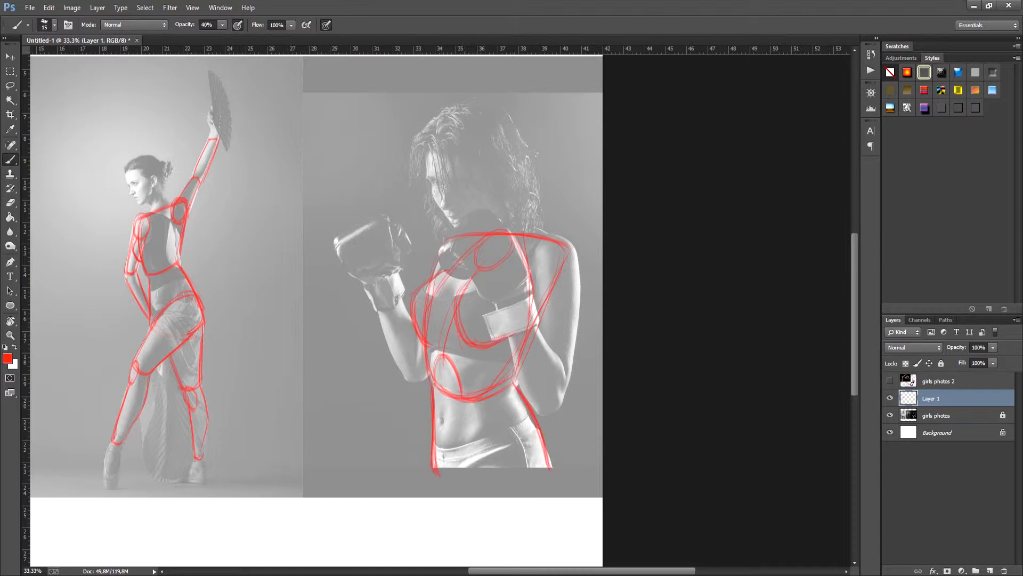
pyautogui.moveTo(530, 417); pyautogui.dragTo(548, 471)
pyautogui.moveTo(480, 468); pyautogui.dragTo(534, 424)
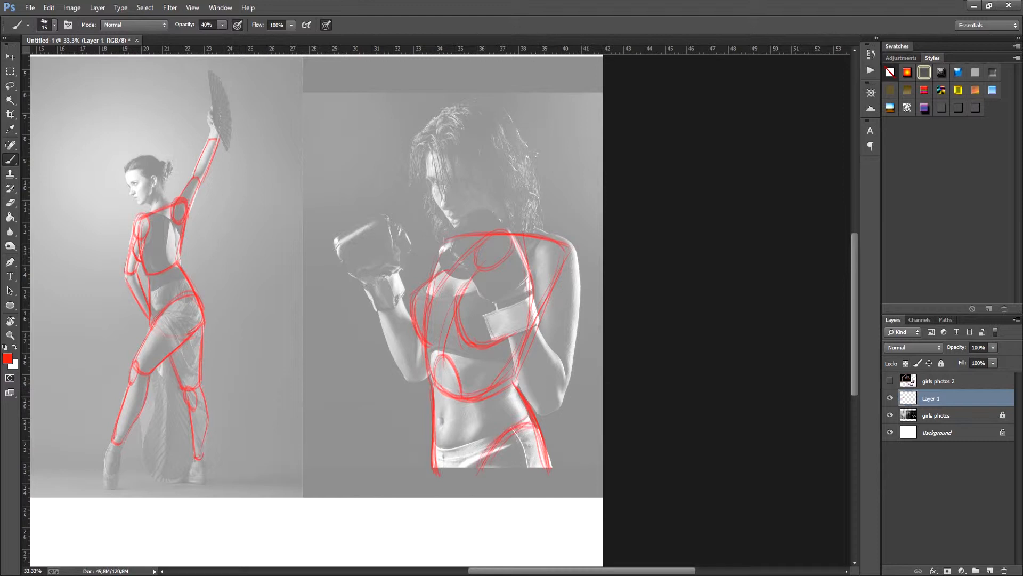
# Step: Draw an oval for the boxer's lowered shoulder joint and outline the upper arm and forearm beneath it
pyautogui.moveTo(541, 244)
pyautogui.mouseDown()
pyautogui.moveTo(548, 295)
pyautogui.moveTo(557, 288)
pyautogui.moveTo(538, 340)
pyautogui.mouseUp()
pyautogui.moveTo(539, 284); pyautogui.dragTo(539, 345)
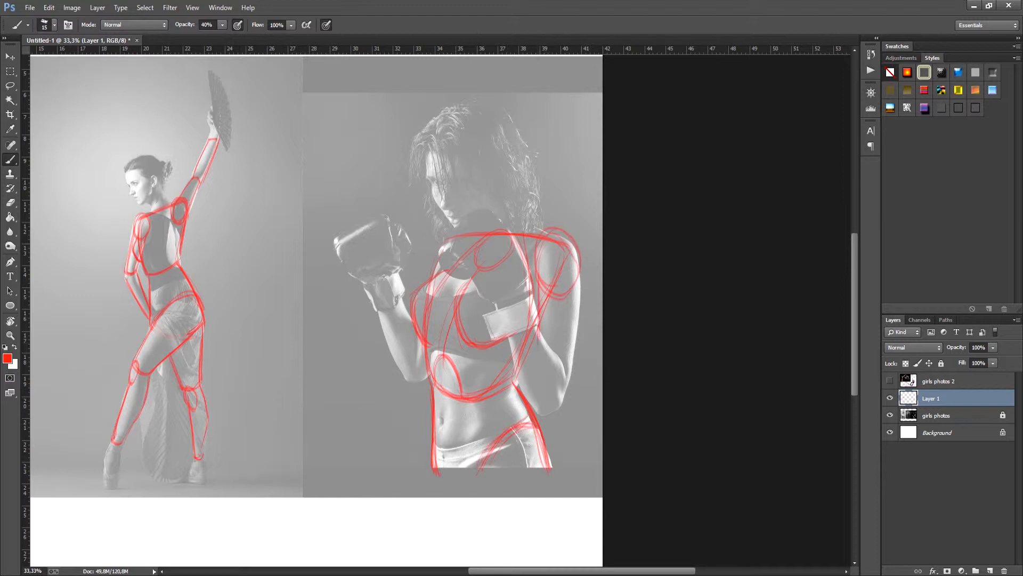
pyautogui.moveTo(575, 277); pyautogui.dragTo(568, 376)
pyautogui.moveTo(573, 289); pyautogui.dragTo(558, 396)
pyautogui.moveTo(580, 319); pyautogui.dragTo(565, 385)
pyautogui.moveTo(581, 275); pyautogui.dragTo(570, 374)
pyautogui.moveTo(536, 334); pyautogui.dragTo(532, 398)
pyautogui.moveTo(548, 294); pyautogui.dragTo(526, 353)
pyautogui.moveTo(568, 310); pyautogui.dragTo(530, 392)
pyautogui.moveTo(501, 308); pyautogui.dragTo(540, 407)
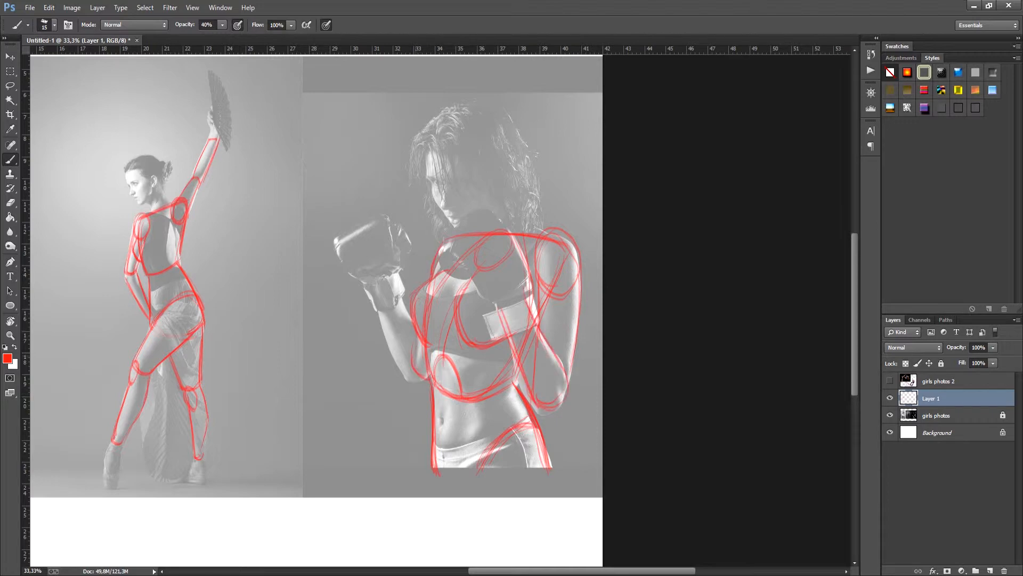
# Step: Outline the boxer's other forearm, from the glove down to the elbow
pyautogui.moveTo(376, 308); pyautogui.dragTo(413, 384)
pyautogui.moveTo(400, 293)
pyautogui.mouseDown()
pyautogui.moveTo(420, 341)
pyautogui.moveTo(374, 332)
pyautogui.moveTo(661, 341)
pyautogui.mouseUp()
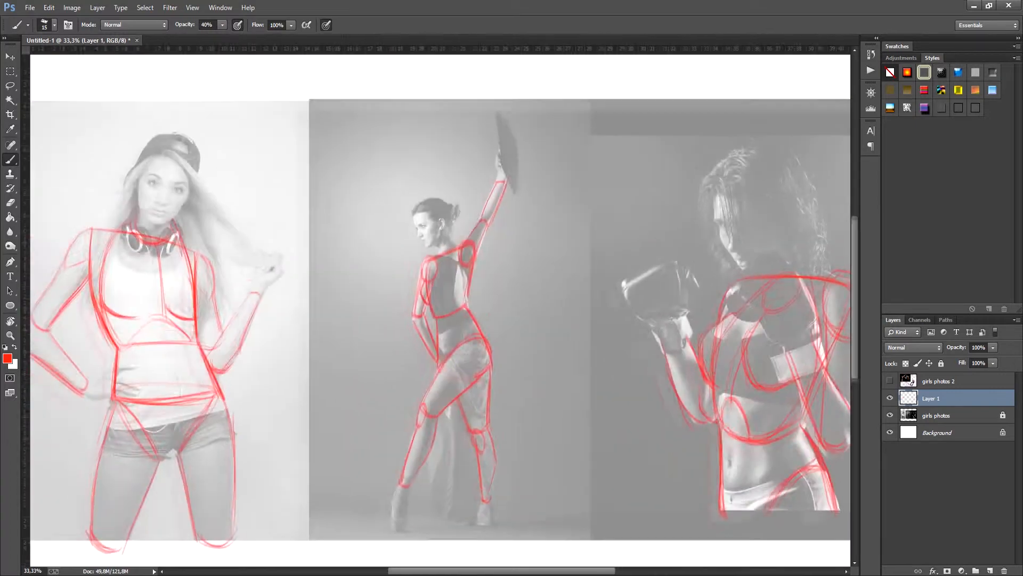
pyautogui.hotkey('ctrl', '-')
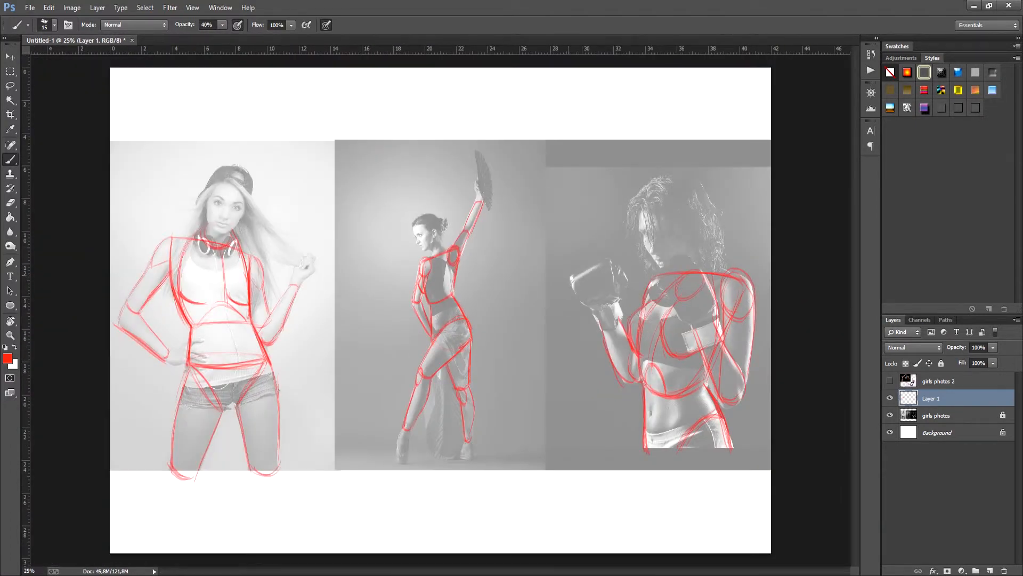
# Step: Rename Layer 1 as "body base" and lock it
pyautogui.doubleClick(931, 398)
pyautogui.write('body base')
pyautogui.press('Return')
pyautogui.click(941, 363)
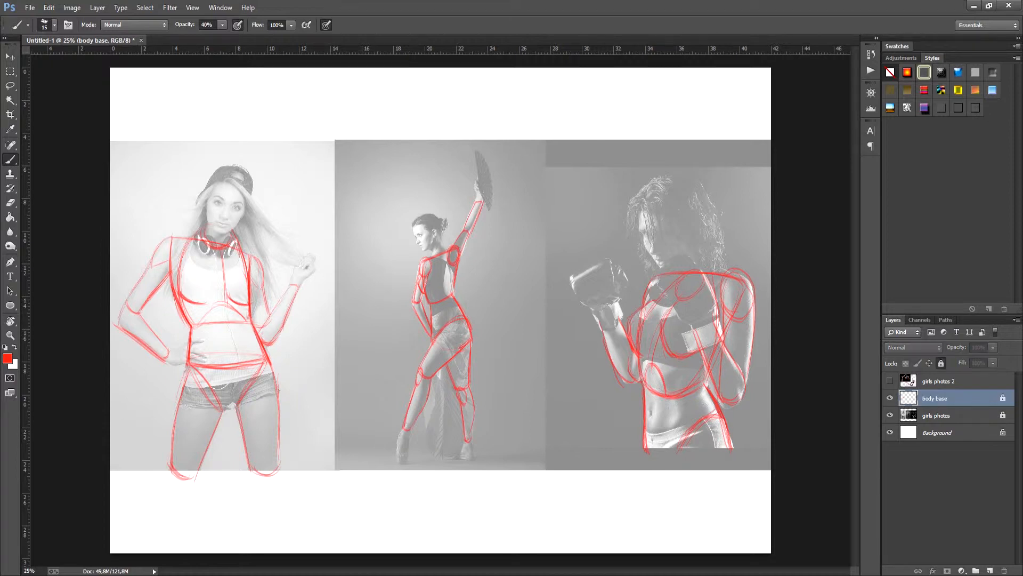
# Step: Hide the body base and girls photos layers and show girls photos 2
pyautogui.click(890, 398)
pyautogui.click(890, 415)
pyautogui.click(890, 380)
pyautogui.click(939, 381)
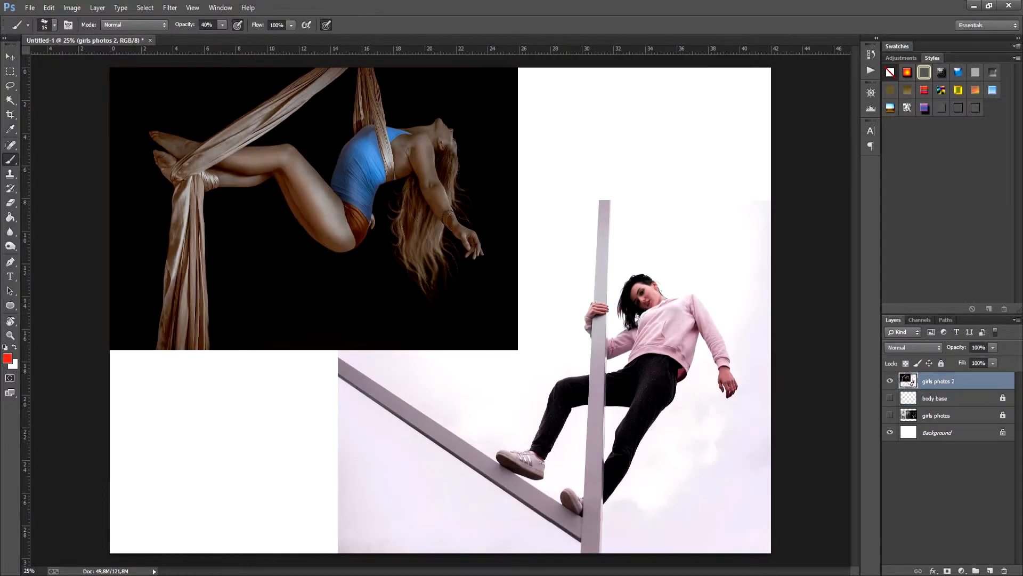
# Step: Add a new layer named "body base 2" above girls photos 2
pyautogui.click(990, 570)
pyautogui.doubleClick(931, 381)
pyautogui.write('b')
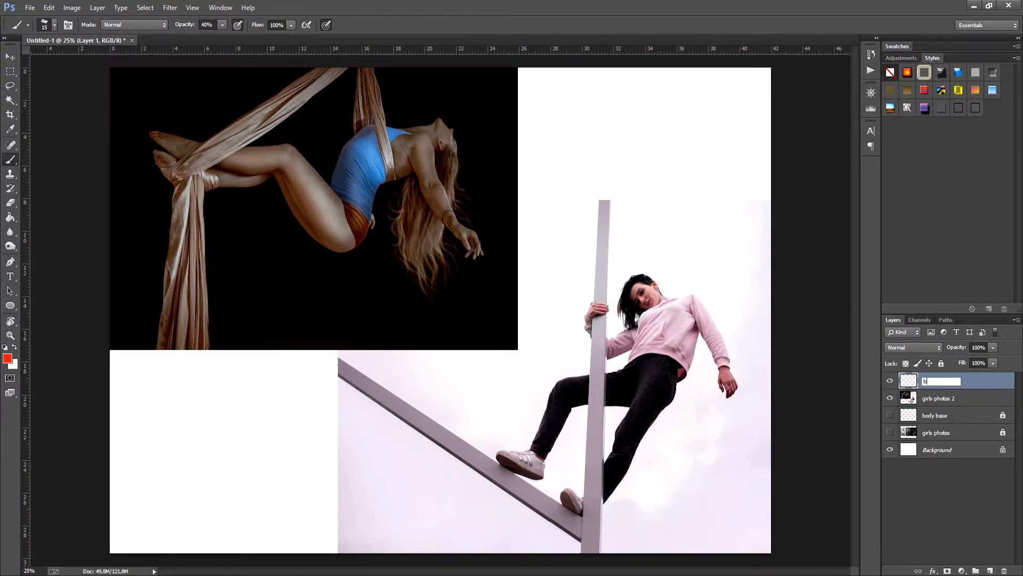
pyautogui.write('ody base 2')
# Step: Turn the girls photos 2 layer into faded greyscale and lock it
pyautogui.click(938, 398)
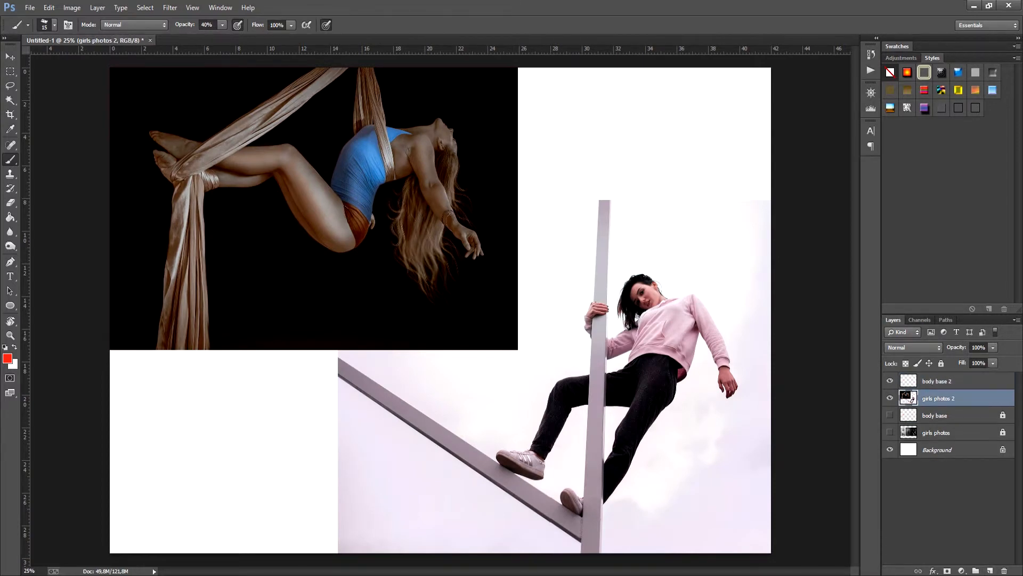
pyautogui.click(72, 7)
pyautogui.moveTo(88, 36)
pyautogui.click(210, 255)
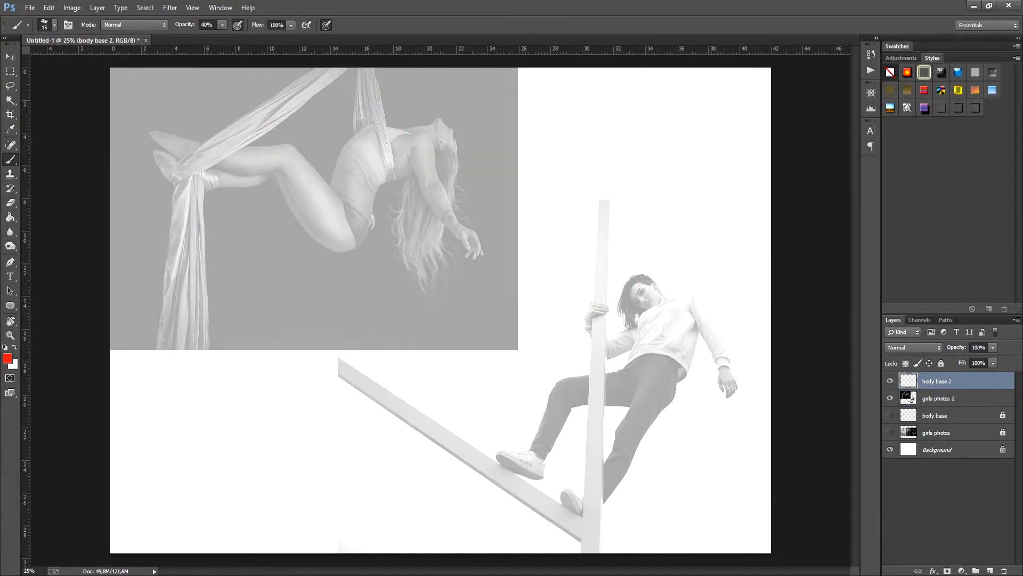
pyautogui.click(937, 398)
pyautogui.click(941, 363)
# Step: On the body base 2 layer, outline the upper and front edges of the suspended woman's ribcage
pyautogui.click(936, 381)
pyautogui.hotkey('ctrl', '+')
pyautogui.hotkey('ctrl', '+')
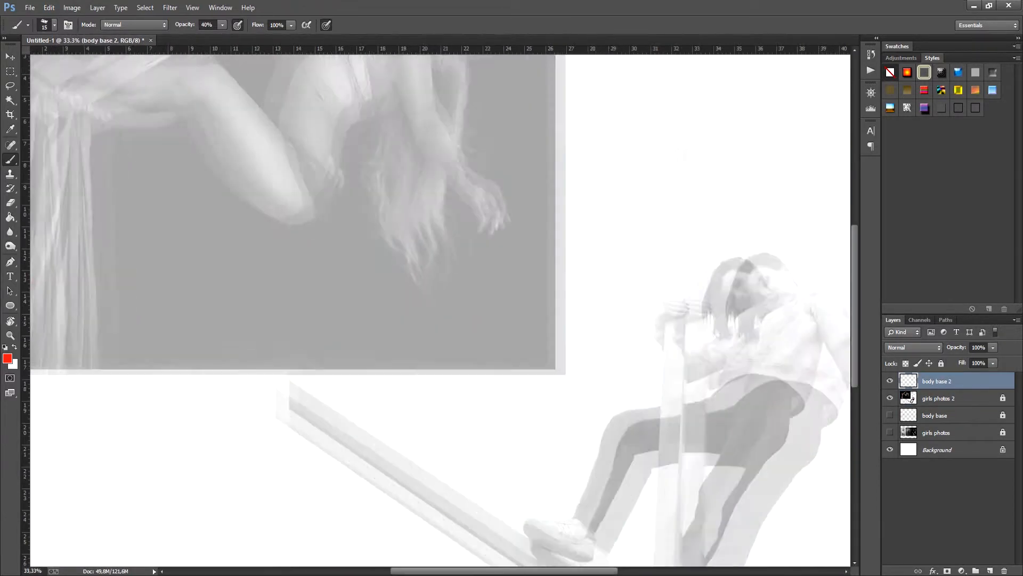
pyautogui.moveTo(384, 213); pyautogui.dragTo(510, 421)
pyautogui.press('r')
pyautogui.moveTo(640, 416); pyautogui.dragTo(666, 322)
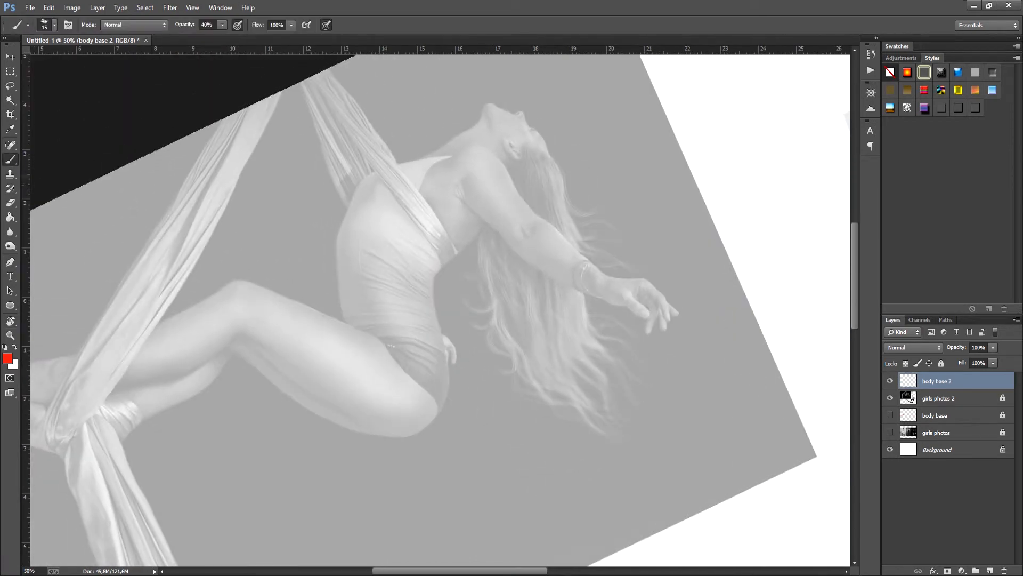
pyautogui.moveTo(374, 171); pyautogui.dragTo(464, 154)
pyautogui.moveTo(384, 164)
pyautogui.mouseDown()
pyautogui.moveTo(467, 151)
pyautogui.moveTo(370, 169)
pyautogui.moveTo(336, 256)
pyautogui.mouseUp()
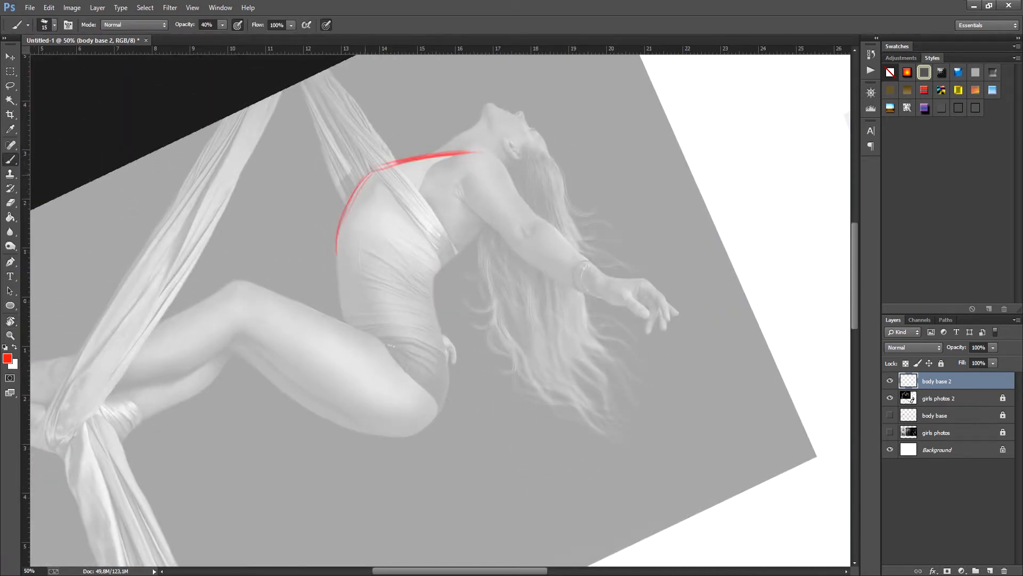
# Step: Close the suspended woman's ribcage outline along its lower edge and back, undoing the unwanted strokes
pyautogui.moveTo(347, 203); pyautogui.dragTo(337, 257)
pyautogui.moveTo(338, 258); pyautogui.dragTo(419, 277)
pyautogui.moveTo(343, 261)
pyautogui.mouseDown()
pyautogui.moveTo(419, 277)
pyautogui.moveTo(437, 256)
pyautogui.moveTo(408, 285)
pyautogui.moveTo(496, 225)
pyautogui.mouseUp()
pyautogui.hotkey('ctrl', 'alt', 'z')
pyautogui.hotkey('ctrl', 'alt', 'z')
pyautogui.hotkey('ctrl', 'alt', 'z')
pyautogui.moveTo(443, 265)
pyautogui.mouseDown()
pyautogui.moveTo(499, 166)
pyautogui.moveTo(498, 214)
pyautogui.mouseUp()
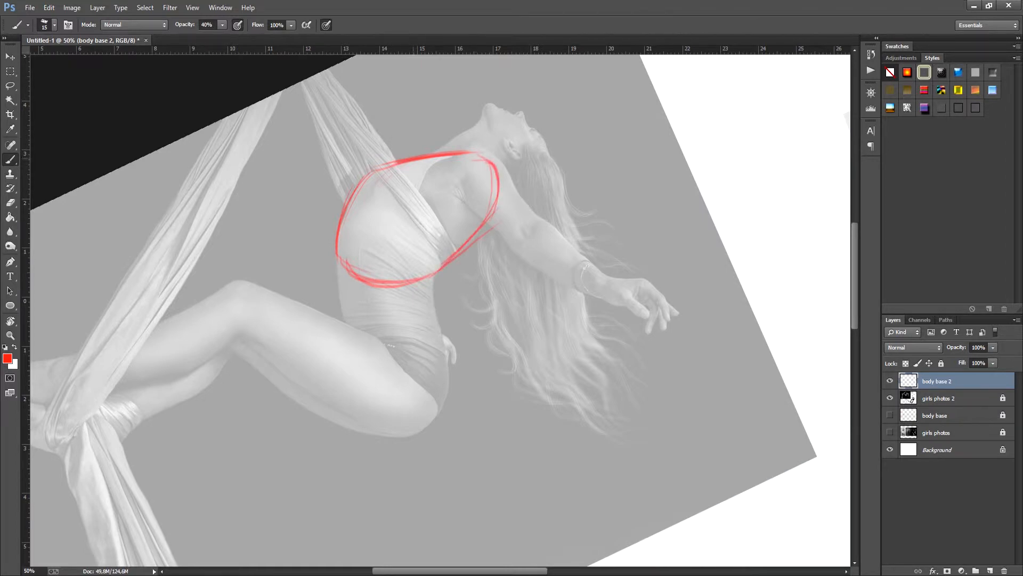
# Step: Draw the breast contours on the suspended woman's ribcage
pyautogui.moveTo(391, 171)
pyautogui.mouseDown()
pyautogui.moveTo(345, 276)
pyautogui.moveTo(379, 206)
pyautogui.moveTo(390, 208)
pyautogui.mouseUp()
pyautogui.moveTo(397, 162)
pyautogui.mouseDown()
pyautogui.moveTo(381, 205)
pyautogui.moveTo(358, 176)
pyautogui.mouseUp()
pyautogui.moveTo(382, 165)
pyautogui.mouseDown()
pyautogui.moveTo(351, 208)
pyautogui.moveTo(448, 191)
pyautogui.mouseUp()
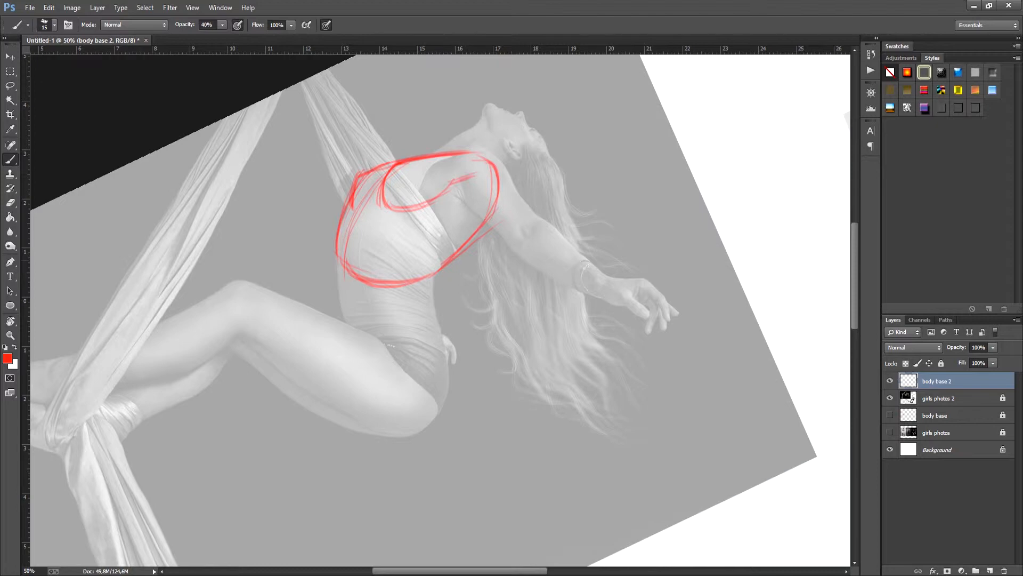
# Step: Outline the suspended woman's belly and lower back, from the ribcage down to the hips
pyautogui.moveTo(427, 275); pyautogui.dragTo(442, 405)
pyautogui.moveTo(434, 286); pyautogui.dragTo(441, 419)
pyautogui.moveTo(341, 254); pyautogui.dragTo(346, 326)
pyautogui.moveTo(429, 275); pyautogui.dragTo(447, 410)
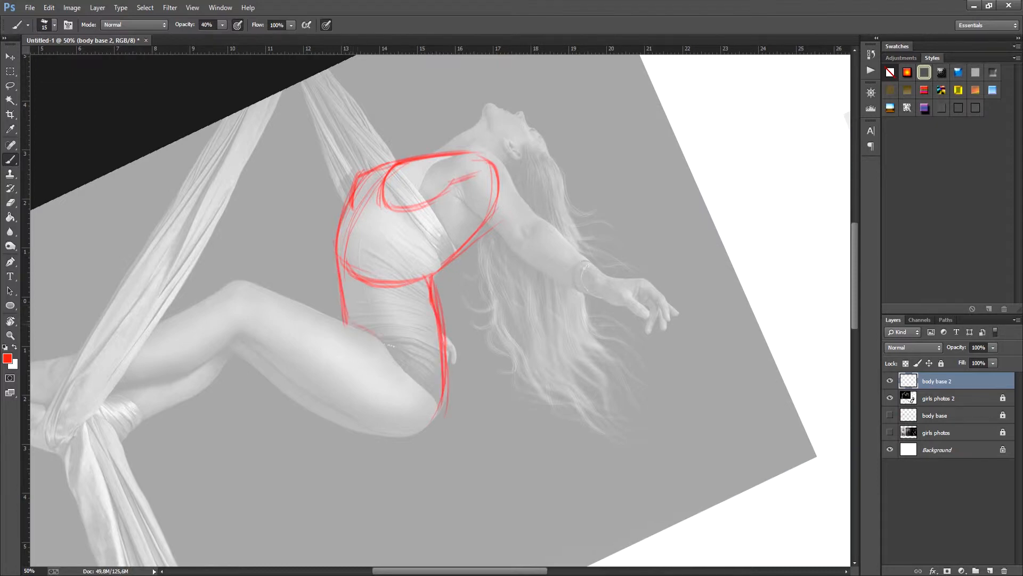
# Step: Outline the suspended woman's near thigh from the hip to the knee, with its rounded buttock end
pyautogui.press('r')
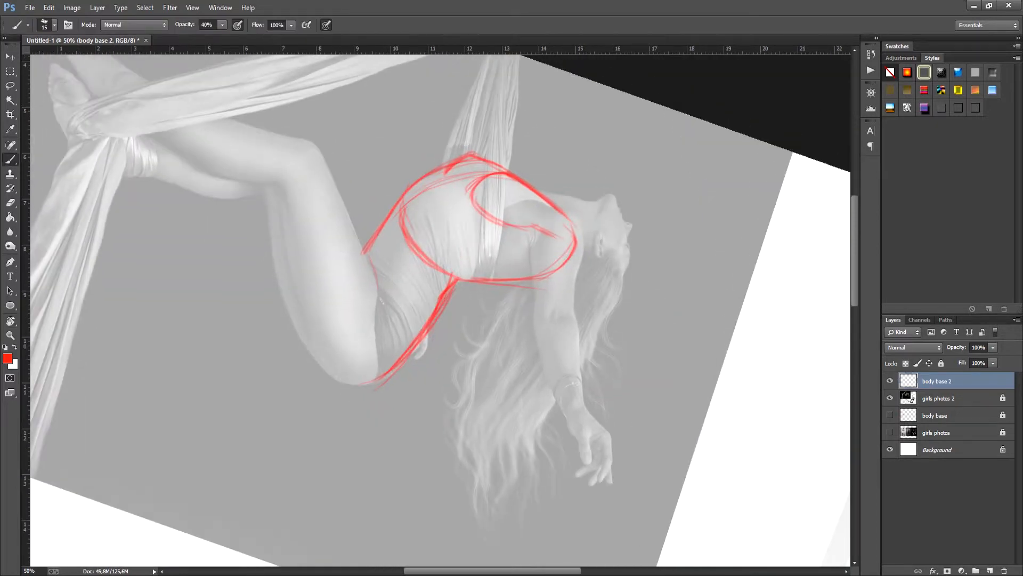
pyautogui.moveTo(317, 361); pyautogui.dragTo(380, 376)
pyautogui.moveTo(363, 250)
pyautogui.mouseDown()
pyautogui.moveTo(383, 347)
pyautogui.moveTo(369, 375)
pyautogui.mouseUp()
pyautogui.moveTo(380, 308); pyautogui.dragTo(338, 367)
pyautogui.moveTo(367, 256); pyautogui.dragTo(380, 340)
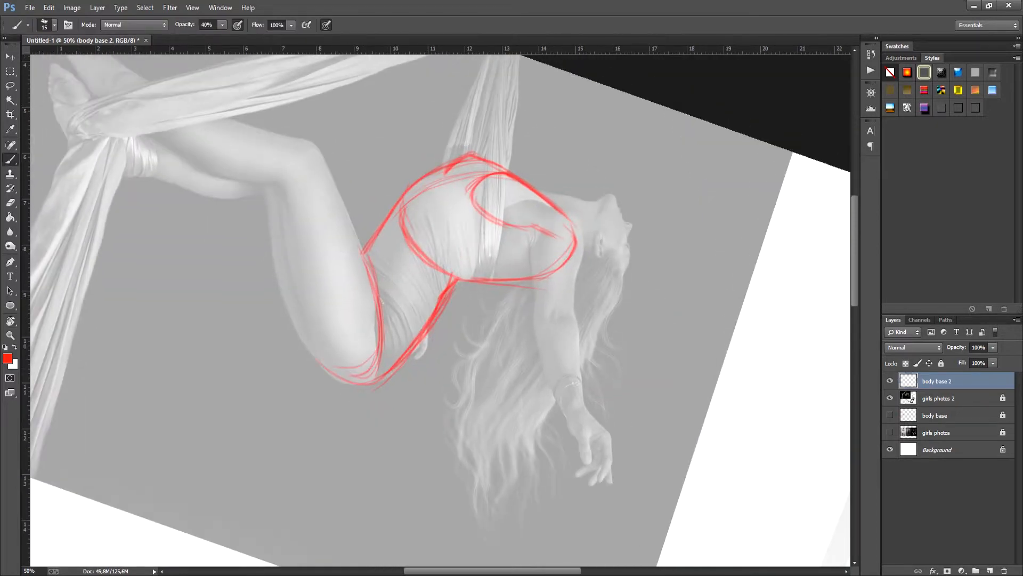
pyautogui.moveTo(276, 193); pyautogui.dragTo(296, 278)
pyautogui.moveTo(277, 175); pyautogui.dragTo(312, 333)
pyautogui.moveTo(281, 208); pyautogui.dragTo(339, 378)
pyautogui.moveTo(276, 185)
pyautogui.mouseDown()
pyautogui.moveTo(317, 154)
pyautogui.moveTo(368, 277)
pyautogui.mouseUp()
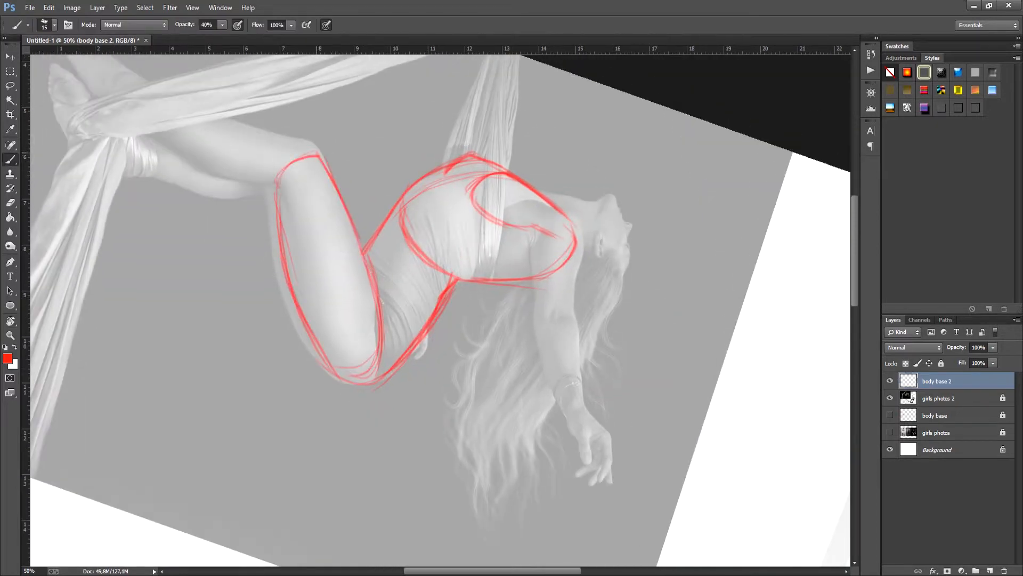
pyautogui.moveTo(352, 221); pyautogui.dragTo(378, 296)
# Step: Draw an oval for the suspended woman's near knee and outline the lower leg to the ankle
pyautogui.press('r')
pyautogui.press('space')
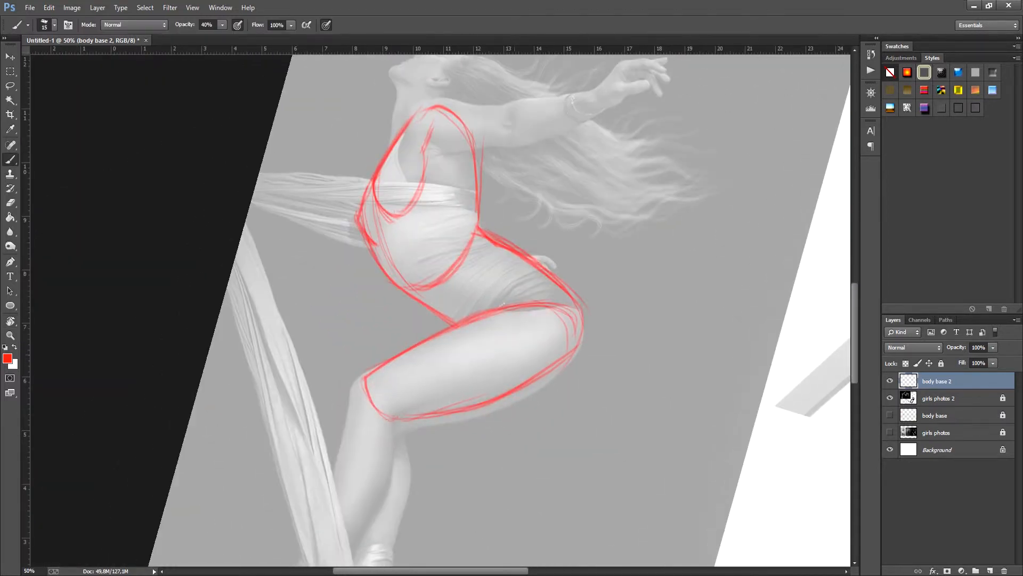
pyautogui.moveTo(372, 370); pyautogui.dragTo(349, 412)
pyautogui.moveTo(368, 372)
pyautogui.mouseDown()
pyautogui.moveTo(349, 400)
pyautogui.moveTo(330, 484)
pyautogui.mouseUp()
pyautogui.moveTo(385, 409); pyautogui.dragTo(391, 493)
pyautogui.moveTo(392, 429); pyautogui.dragTo(367, 528)
pyautogui.moveTo(390, 470)
pyautogui.mouseDown()
pyautogui.moveTo(352, 543)
pyautogui.moveTo(463, 304)
pyautogui.moveTo(404, 397)
pyautogui.moveTo(442, 358)
pyautogui.mouseUp()
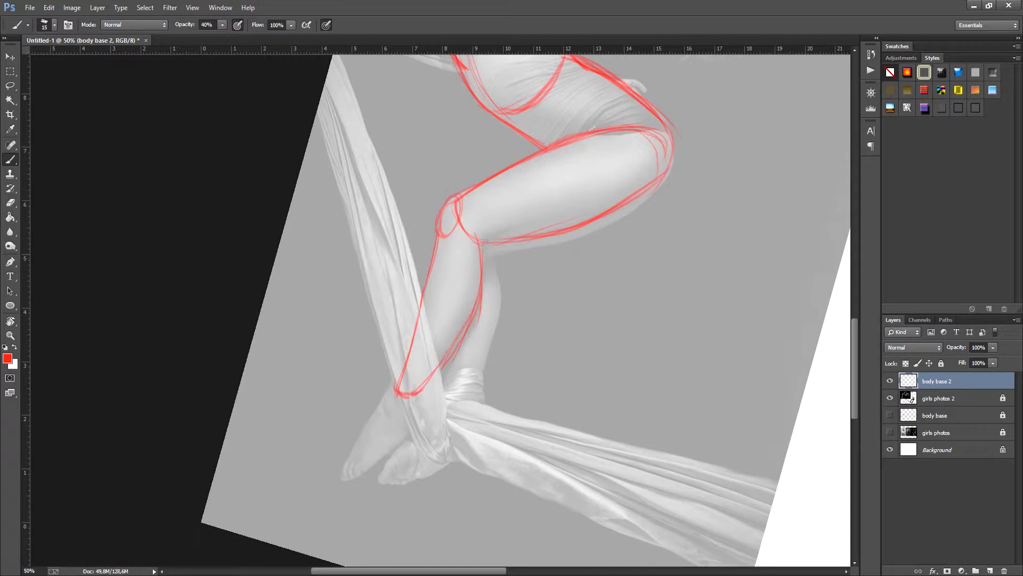
# Step: Outline the suspended woman's near foot from the ankle to the toes
pyautogui.moveTo(396, 382); pyautogui.dragTo(343, 478)
pyautogui.moveTo(346, 478)
pyautogui.mouseDown()
pyautogui.moveTo(405, 437)
pyautogui.moveTo(419, 405)
pyautogui.mouseUp()
pyautogui.moveTo(417, 397); pyautogui.dragTo(404, 439)
# Step: Draw the suspended woman's shoulder joint as an oval and outline her upper arm and forearm to the wrist
pyautogui.press('r')
pyautogui.moveTo(409, 430)
pyautogui.mouseDown()
pyautogui.moveTo(343, 389)
pyautogui.moveTo(319, 340)
pyautogui.mouseUp()
pyautogui.moveTo(533, 319); pyautogui.dragTo(336, 355)
pyautogui.press('r')
pyautogui.moveTo(581, 251); pyautogui.dragTo(591, 288)
pyautogui.moveTo(587, 281); pyautogui.dragTo(610, 324)
pyautogui.moveTo(597, 259); pyautogui.dragTo(613, 324)
pyautogui.moveTo(613, 258)
pyautogui.mouseDown()
pyautogui.moveTo(592, 296)
pyautogui.moveTo(609, 356)
pyautogui.mouseUp()
pyautogui.moveTo(608, 356); pyautogui.dragTo(640, 346)
pyautogui.moveTo(628, 285)
pyautogui.mouseDown()
pyautogui.moveTo(639, 405)
pyautogui.moveTo(660, 429)
pyautogui.mouseUp()
pyautogui.moveTo(645, 345)
pyautogui.mouseDown()
pyautogui.moveTo(667, 413)
pyautogui.moveTo(659, 431)
pyautogui.mouseUp()
# Step: Outline the visible underside of the suspended woman's far thigh beneath the near one
pyautogui.moveTo(318, 320)
pyautogui.mouseDown()
pyautogui.moveTo(348, 393)
pyautogui.moveTo(390, 458)
pyautogui.mouseUp()
pyautogui.moveTo(326, 365); pyautogui.dragTo(429, 479)
pyautogui.moveTo(385, 454)
pyautogui.mouseDown()
pyautogui.moveTo(427, 486)
pyautogui.moveTo(533, 442)
pyautogui.mouseUp()
pyautogui.press('r')
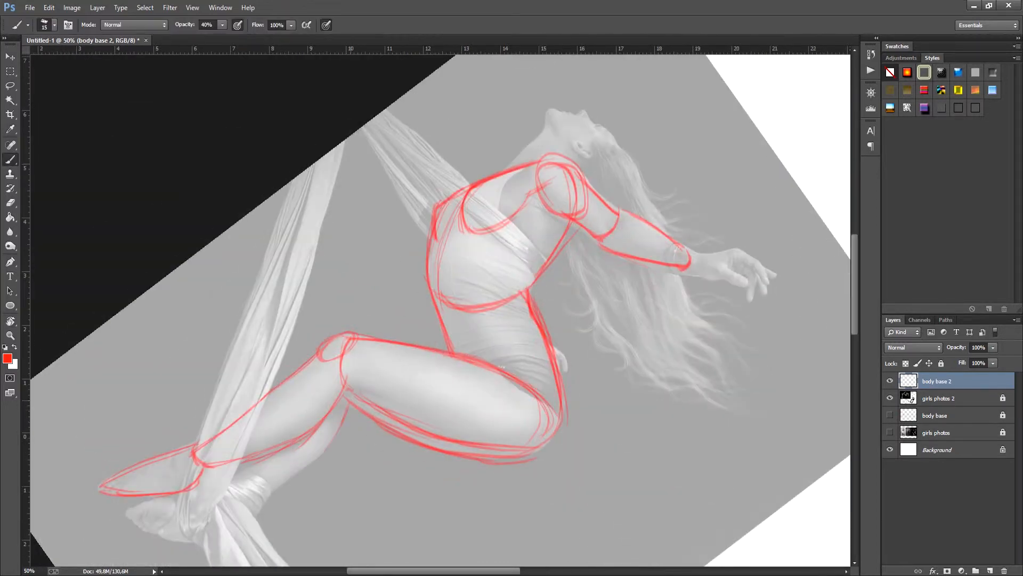
# Step: Outline the suspended woman's far lower leg and foot behind the wrapped silks
pyautogui.moveTo(344, 421); pyautogui.dragTo(265, 490)
pyautogui.moveTo(341, 366); pyautogui.dragTo(452, 359)
pyautogui.moveTo(240, 480); pyautogui.dragTo(137, 513)
pyautogui.moveTo(133, 519)
pyautogui.mouseDown()
pyautogui.moveTo(179, 537)
pyautogui.moveTo(253, 518)
pyautogui.mouseUp()
# Step: Refine the far breast contour and the front edge of the suspended woman's ribcage with additional strokes
pyautogui.press('r')
pyautogui.moveTo(314, 511)
pyautogui.mouseDown()
pyautogui.moveTo(213, 380)
pyautogui.moveTo(219, 395)
pyautogui.mouseUp()
pyautogui.press('b')
pyautogui.moveTo(479, 250); pyautogui.dragTo(506, 252)
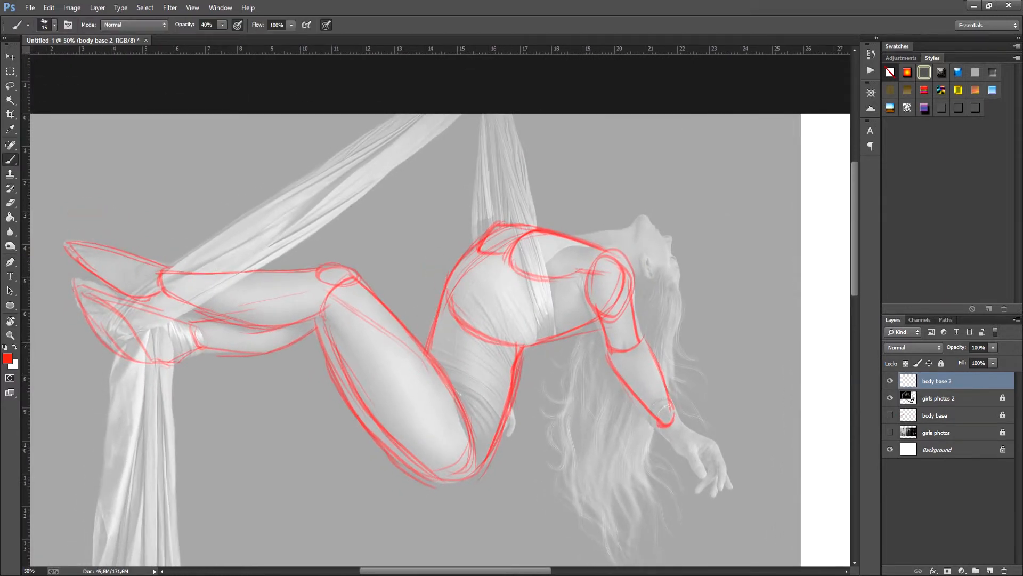
pyautogui.moveTo(450, 313); pyautogui.dragTo(439, 363)
pyautogui.moveTo(500, 255); pyautogui.dragTo(455, 320)
pyautogui.moveTo(459, 392); pyautogui.dragTo(452, 359)
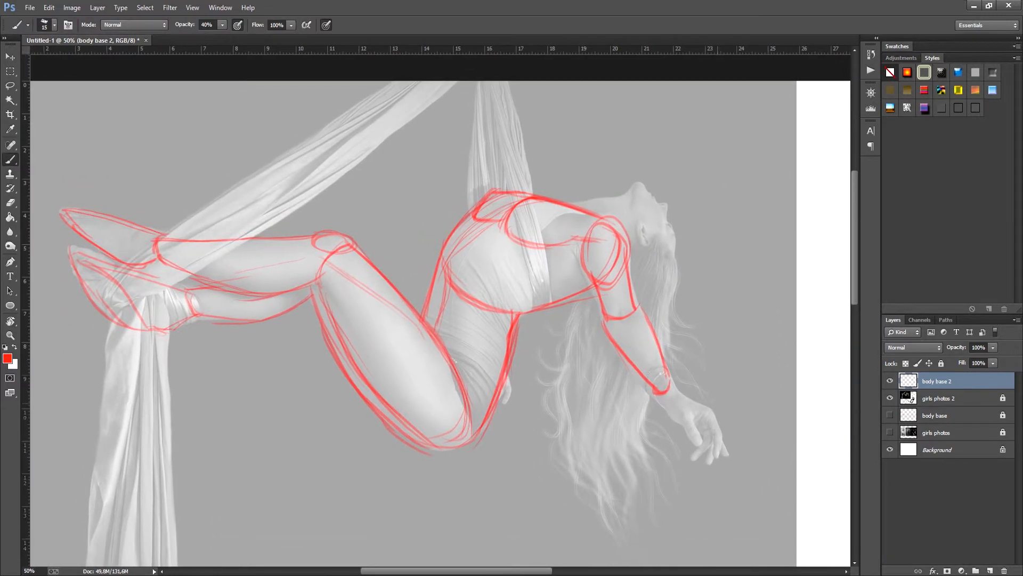
# Step: Outline the ribcage of the woman in the sweatshirt, from her slanted shoulder line to the waist
pyautogui.moveTo(794, 459); pyautogui.dragTo(214, 312)
pyautogui.moveTo(371, 404); pyautogui.dragTo(367, 260)
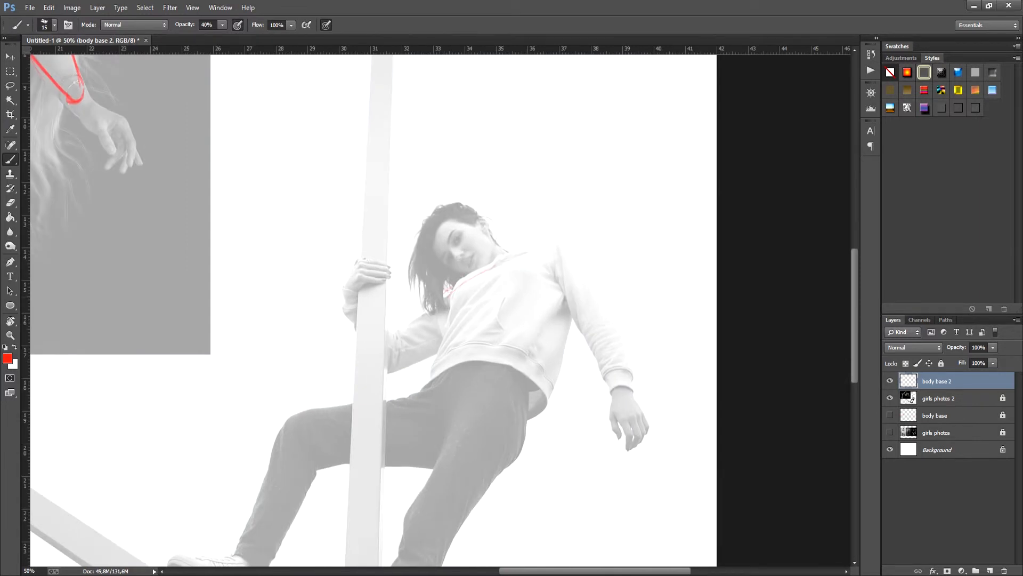
pyautogui.moveTo(448, 289); pyautogui.dragTo(546, 246)
pyautogui.moveTo(445, 291)
pyautogui.mouseDown()
pyautogui.moveTo(562, 243)
pyautogui.moveTo(442, 359)
pyautogui.mouseUp()
pyautogui.moveTo(442, 345); pyautogui.dragTo(513, 346)
pyautogui.moveTo(441, 349); pyautogui.dragTo(544, 322)
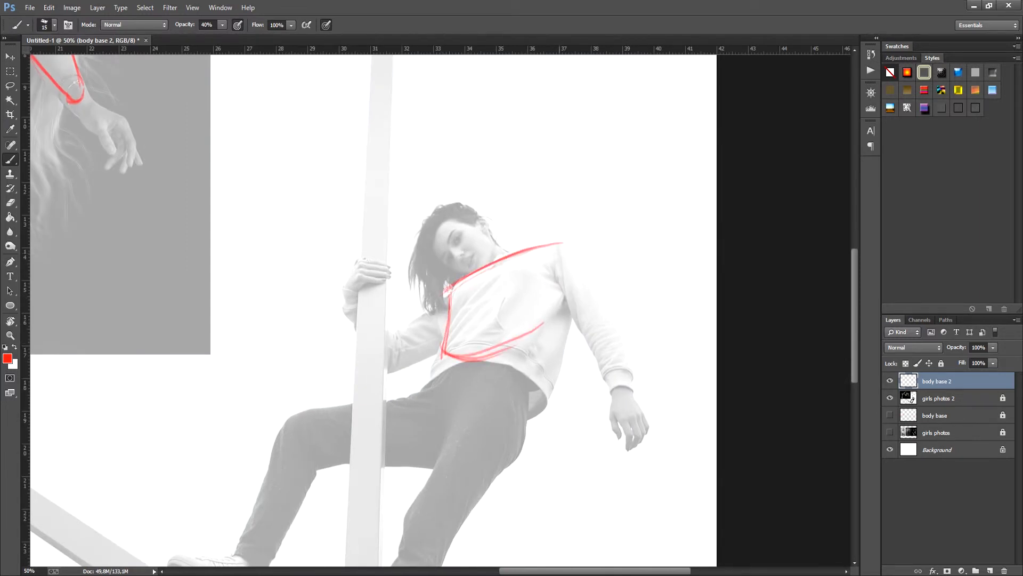
pyautogui.moveTo(562, 245)
pyautogui.mouseDown()
pyautogui.moveTo(528, 363)
pyautogui.moveTo(445, 357)
pyautogui.moveTo(537, 341)
pyautogui.mouseUp()
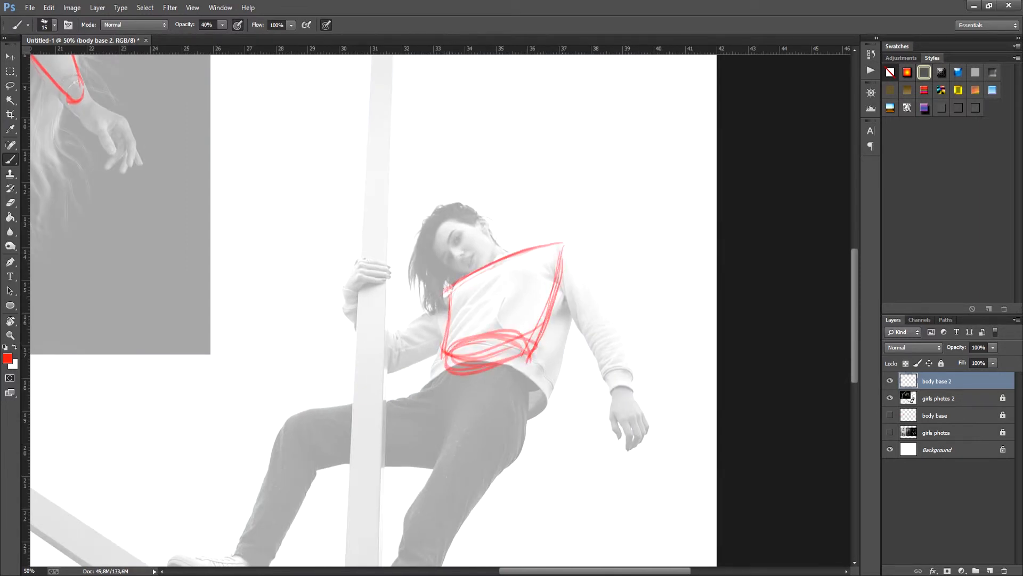
# Step: Erase the messy strokes at the base of the sweatshirt woman's ribcage and redraw its lower ellipse
pyautogui.press('e')
pyautogui.moveTo(462, 345)
pyautogui.mouseDown()
pyautogui.moveTo(510, 352)
pyautogui.moveTo(464, 364)
pyautogui.mouseUp()
pyautogui.press('b')
pyautogui.moveTo(495, 332); pyautogui.dragTo(442, 363)
pyautogui.moveTo(442, 363); pyautogui.dragTo(528, 351)
# Step: Outline the sides of the sweatshirt woman's waist and hips and draw ovals where both thighs begin
pyautogui.moveTo(460, 347)
pyautogui.mouseDown()
pyautogui.moveTo(524, 349)
pyautogui.moveTo(504, 464)
pyautogui.mouseUp()
pyautogui.moveTo(529, 374); pyautogui.dragTo(483, 480)
pyautogui.moveTo(426, 384)
pyautogui.mouseDown()
pyautogui.moveTo(444, 434)
pyautogui.moveTo(495, 394)
pyautogui.mouseUp()
pyautogui.moveTo(477, 408)
pyautogui.mouseDown()
pyautogui.moveTo(525, 404)
pyautogui.moveTo(448, 429)
pyautogui.mouseUp()
pyautogui.moveTo(525, 407); pyautogui.dragTo(453, 445)
pyautogui.moveTo(426, 391); pyautogui.dragTo(443, 445)
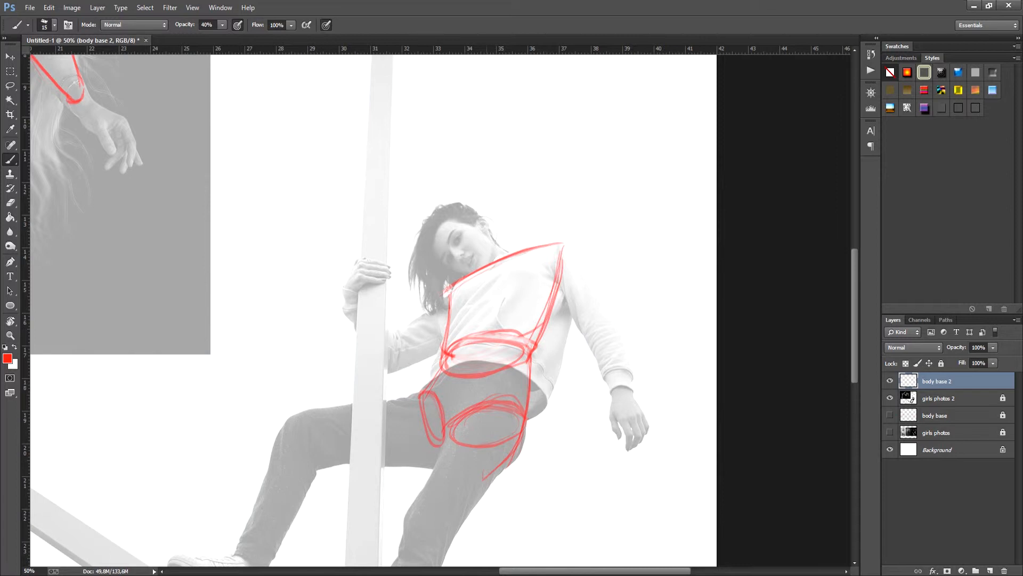
# Step: Draw the centre line down the sweatshirt woman's torso and add curved breast contours on her chest
pyautogui.moveTo(489, 261); pyautogui.dragTo(445, 414)
pyautogui.moveTo(480, 329); pyautogui.dragTo(451, 405)
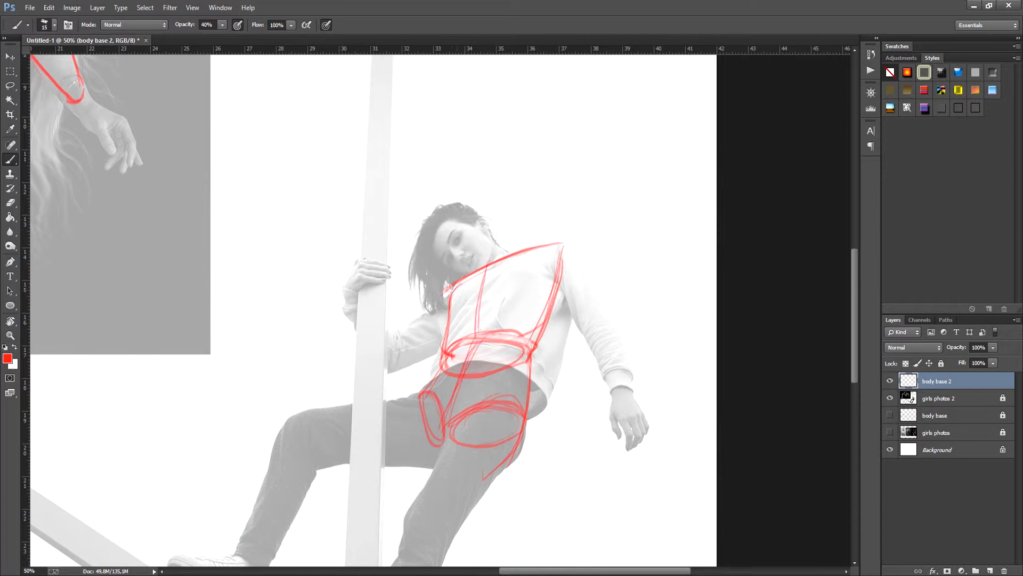
pyautogui.moveTo(452, 313); pyautogui.dragTo(474, 293)
pyautogui.moveTo(451, 313)
pyautogui.mouseDown()
pyautogui.moveTo(479, 289)
pyautogui.moveTo(542, 281)
pyautogui.mouseUp()
pyautogui.moveTo(548, 268)
pyautogui.mouseDown()
pyautogui.moveTo(518, 292)
pyautogui.moveTo(500, 290)
pyautogui.mouseUp()
pyautogui.moveTo(500, 289); pyautogui.dragTo(544, 267)
pyautogui.moveTo(449, 294); pyautogui.dragTo(475, 275)
# Step: Outline the sweatshirt woman's standing leg with a tapered thigh, a knee oval and the lower leg
pyautogui.moveTo(453, 427)
pyautogui.mouseDown()
pyautogui.moveTo(464, 317)
pyautogui.moveTo(421, 400)
pyautogui.mouseUp()
pyautogui.moveTo(459, 326)
pyautogui.mouseDown()
pyautogui.moveTo(446, 424)
pyautogui.moveTo(457, 426)
pyautogui.mouseUp()
pyautogui.moveTo(532, 313); pyautogui.dragTo(445, 422)
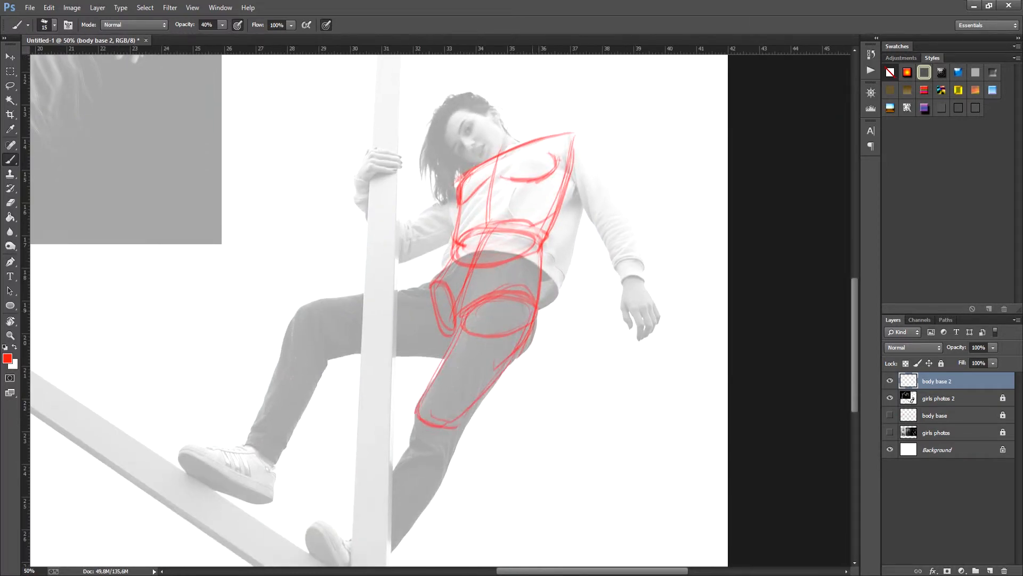
pyautogui.moveTo(517, 352)
pyautogui.mouseDown()
pyautogui.moveTo(455, 425)
pyautogui.moveTo(431, 426)
pyautogui.moveTo(407, 530)
pyautogui.mouseUp()
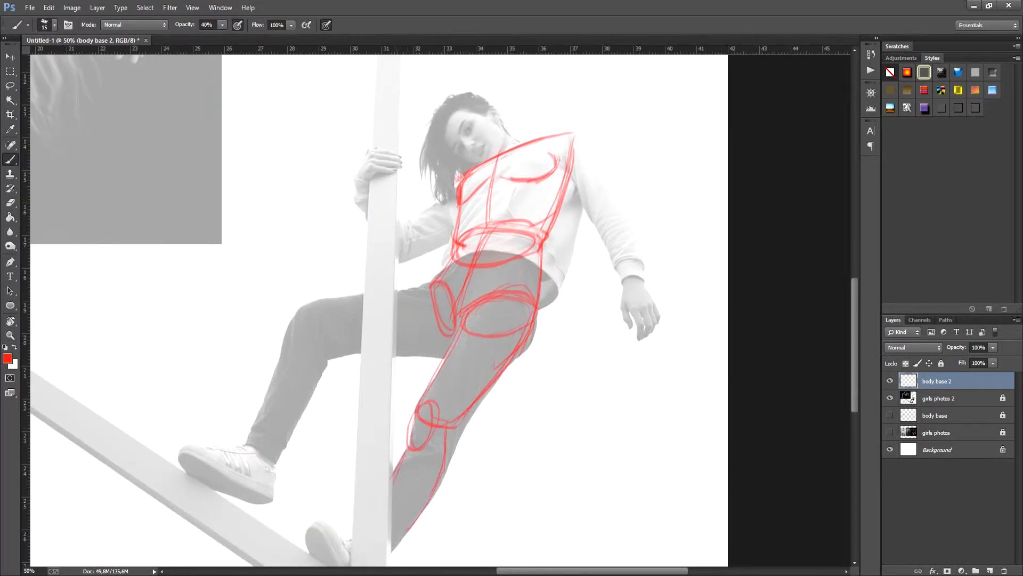
# Step: Outline the woman's raised bent leg behind the pole, with the thigh, knee oval and shin down to the ankle
pyautogui.moveTo(432, 285)
pyautogui.mouseDown()
pyautogui.moveTo(307, 308)
pyautogui.moveTo(350, 349)
pyautogui.moveTo(441, 341)
pyautogui.mouseUp()
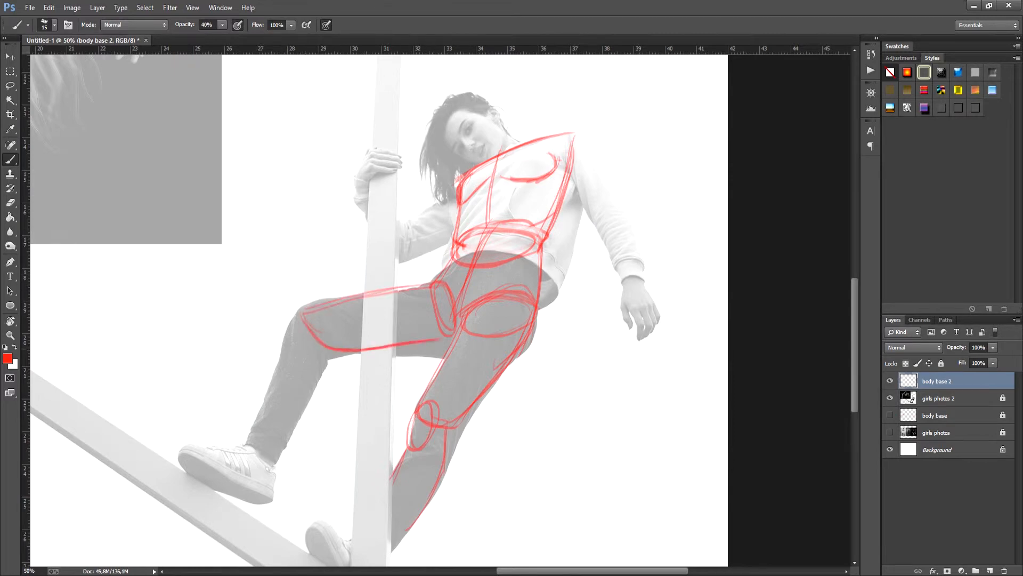
pyautogui.moveTo(358, 351); pyautogui.dragTo(450, 341)
pyautogui.moveTo(319, 306); pyautogui.dragTo(290, 343)
pyautogui.moveTo(307, 335)
pyautogui.mouseDown()
pyautogui.moveTo(277, 367)
pyautogui.moveTo(256, 434)
pyautogui.moveTo(280, 442)
pyautogui.moveTo(282, 459)
pyautogui.mouseUp()
# Step: Draw the shoulder oval and outline the upper arm and forearm of the woman's hanging arm
pyautogui.moveTo(575, 176); pyautogui.dragTo(561, 241)
pyautogui.moveTo(557, 199); pyautogui.dragTo(560, 237)
pyautogui.moveTo(561, 196); pyautogui.dragTo(558, 244)
pyautogui.moveTo(558, 245); pyautogui.dragTo(586, 289)
pyautogui.moveTo(569, 201); pyautogui.dragTo(603, 284)
pyautogui.moveTo(589, 249)
pyautogui.mouseDown()
pyautogui.moveTo(614, 291)
pyautogui.moveTo(626, 350)
pyautogui.mouseUp()
pyautogui.moveTo(582, 288); pyautogui.dragTo(625, 346)
# Step: Erase the messy lines around the hanging arm's elbow and redraw the upper arm and forearm contours
pyautogui.press('e')
pyautogui.moveTo(581, 230); pyautogui.dragTo(604, 285)
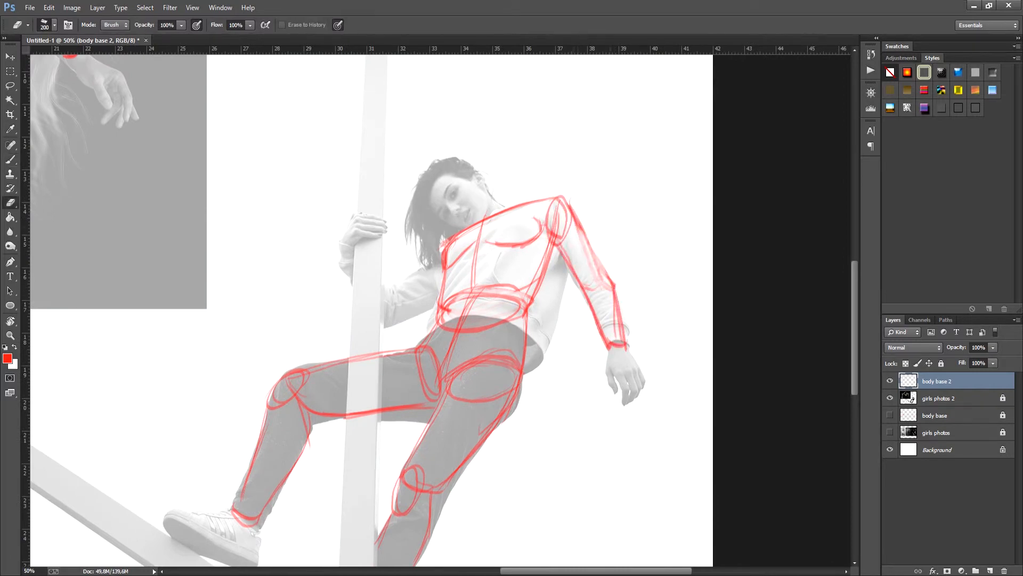
pyautogui.press('b')
pyautogui.moveTo(569, 206); pyautogui.dragTo(600, 280)
pyautogui.moveTo(602, 271); pyautogui.dragTo(620, 333)
# Step: Outline the upper arm and forearm of the arm that grips the pole
pyautogui.moveTo(444, 251)
pyautogui.mouseDown()
pyautogui.moveTo(438, 279)
pyautogui.moveTo(391, 294)
pyautogui.moveTo(397, 317)
pyautogui.mouseUp()
pyautogui.moveTo(397, 317); pyautogui.dragTo(438, 299)
pyautogui.moveTo(347, 268)
pyautogui.mouseDown()
pyautogui.moveTo(382, 322)
pyautogui.moveTo(391, 293)
pyautogui.mouseUp()
# Step: Hide the girls photos 2 and body base 2 layers, and briefly show the body base layer for review
pyautogui.moveTo(571, 357); pyautogui.dragTo(588, 311)
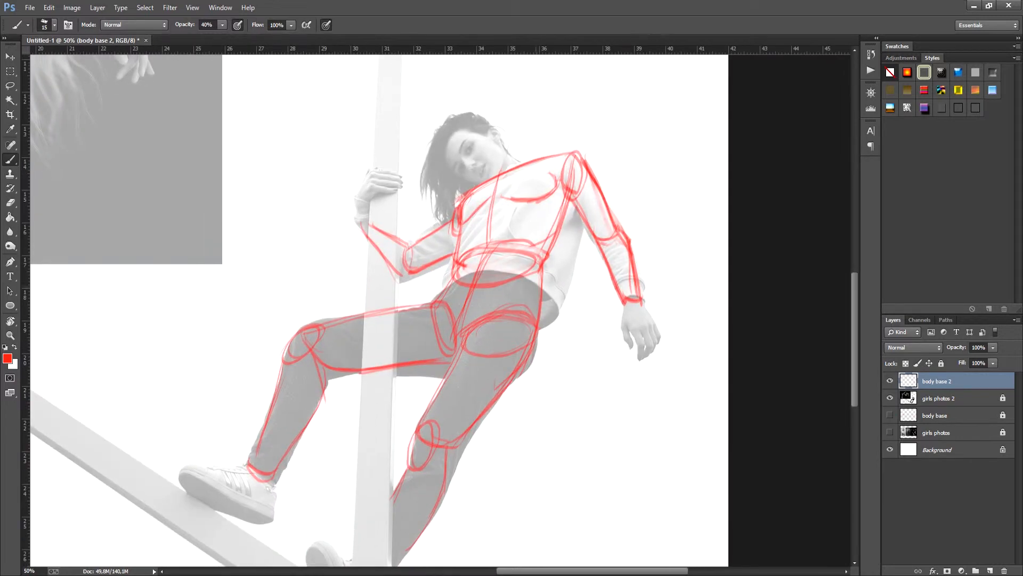
pyautogui.moveTo(541, 258); pyautogui.dragTo(535, 340)
pyautogui.moveTo(598, 421)
pyautogui.mouseDown()
pyautogui.moveTo(606, 372)
pyautogui.moveTo(562, 409)
pyautogui.moveTo(561, 432)
pyautogui.mouseUp()
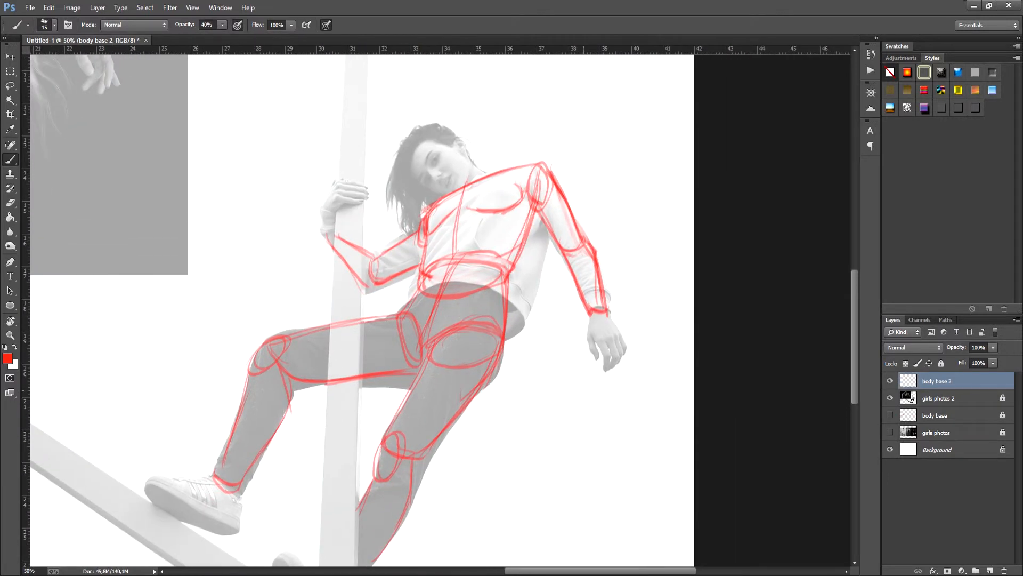
pyautogui.hotkey('ctrl', '-')
pyautogui.moveTo(461, 357); pyautogui.dragTo(583, 391)
pyautogui.hotkey('ctrl', '-')
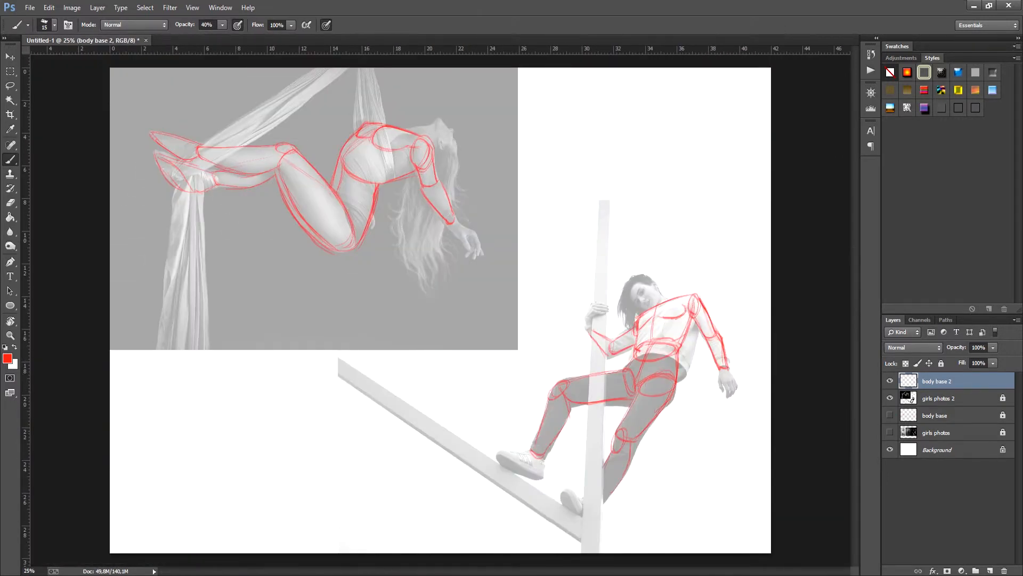
pyautogui.click(890, 398)
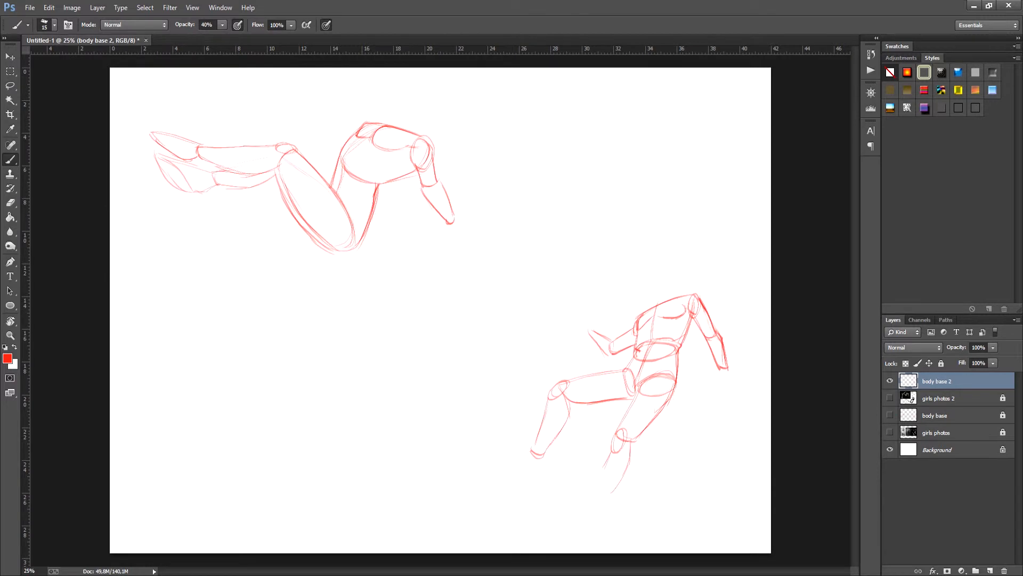
pyautogui.click(890, 381)
pyautogui.click(889, 415)
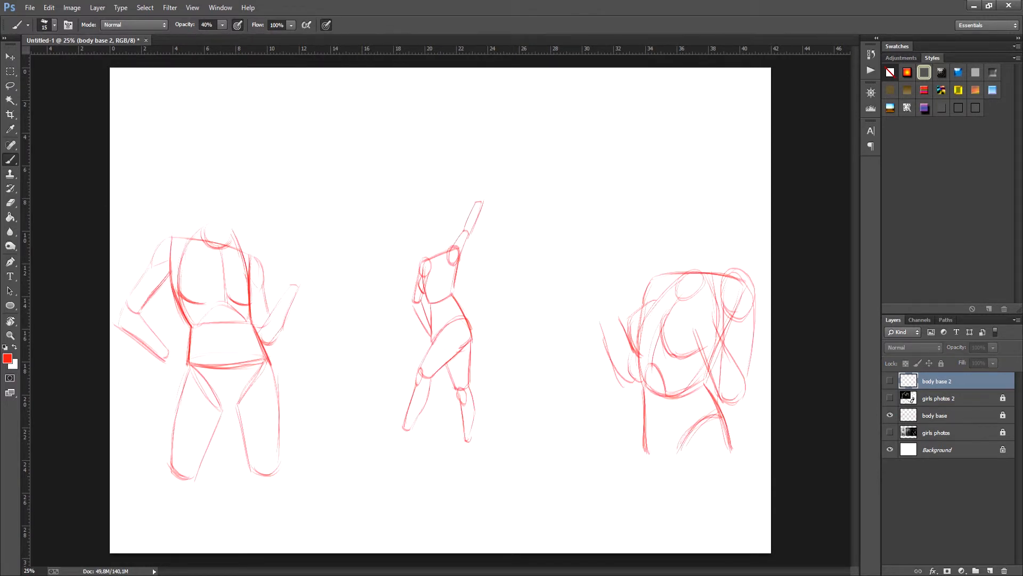
pyautogui.click(890, 415)
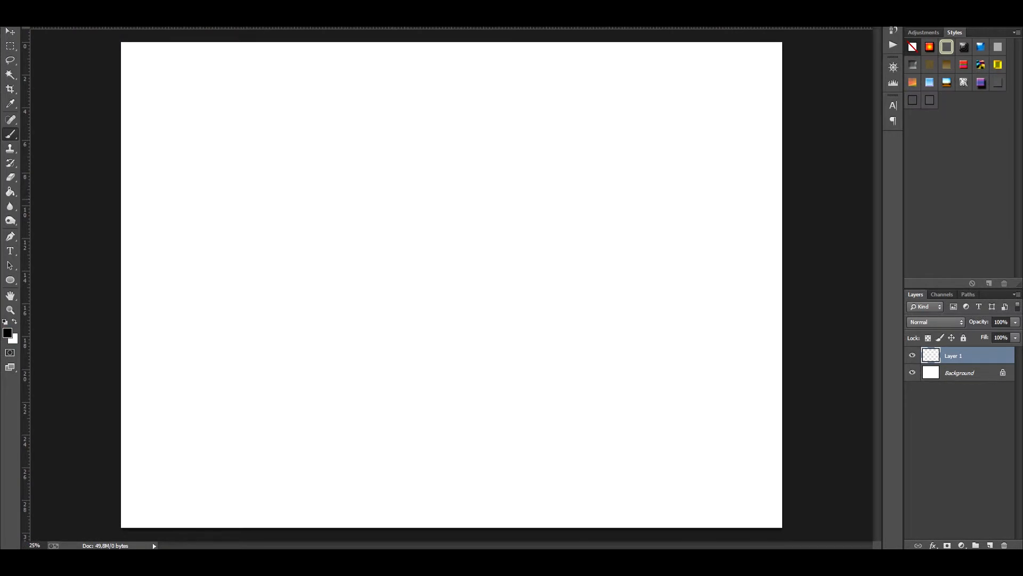
# Step: Sketch a light shoulder line, the curved sides of the ribcage and a hip line for a front-facing torso on Layer 1
pyautogui.moveTo(403, 246); pyautogui.dragTo(411, 266)
pyautogui.moveTo(384, 170); pyautogui.dragTo(527, 165)
pyautogui.moveTo(396, 303); pyautogui.dragTo(503, 296)
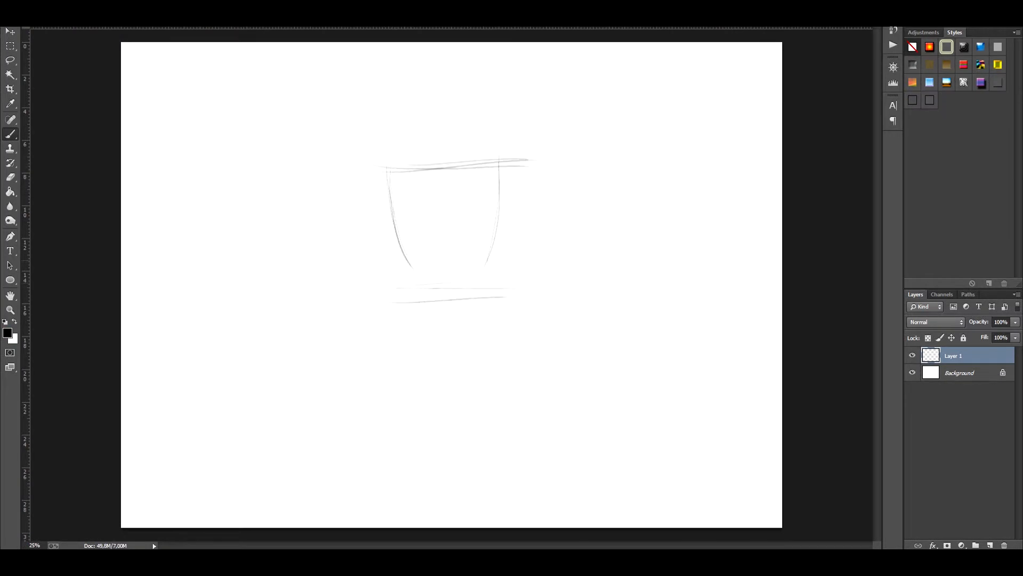
# Step: Sketch the waist sides, rounded hips and outer thighs below the torso, and a centre line between the legs
pyautogui.moveTo(401, 244); pyautogui.dragTo(407, 302)
pyautogui.moveTo(489, 248); pyautogui.dragTo(495, 294)
pyautogui.moveTo(392, 307); pyautogui.dragTo(379, 360)
pyautogui.moveTo(405, 291); pyautogui.dragTo(422, 433)
pyautogui.moveTo(498, 287)
pyautogui.mouseDown()
pyautogui.moveTo(515, 387)
pyautogui.moveTo(486, 434)
pyautogui.mouseUp()
pyautogui.moveTo(453, 318); pyautogui.dragTo(453, 439)
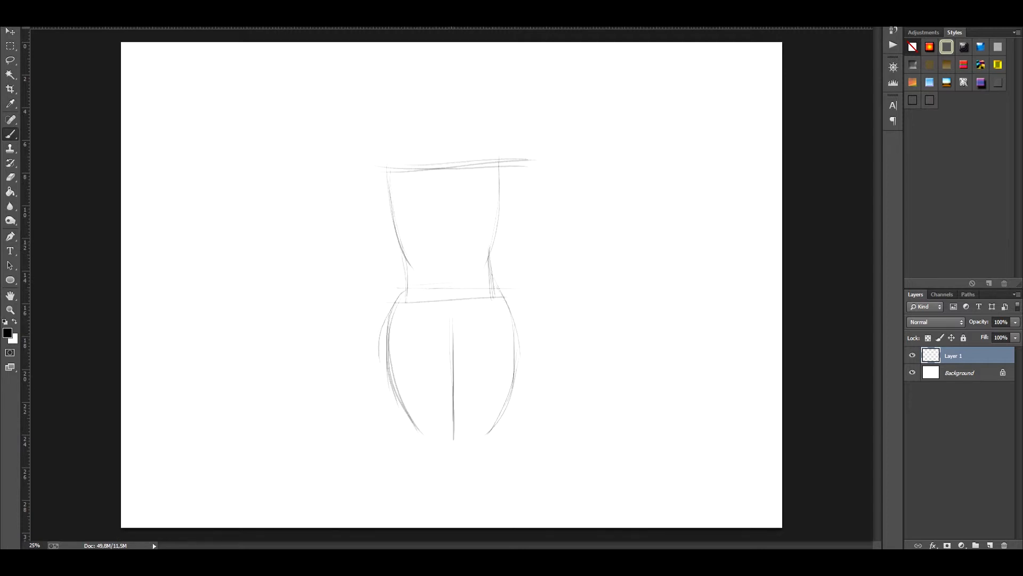
# Step: Sketch slanted leg-opening lines and a waist line on the pelvis, and undo the latest strokes
pyautogui.moveTo(392, 314); pyautogui.dragTo(451, 358)
pyautogui.moveTo(511, 313); pyautogui.dragTo(453, 356)
pyautogui.moveTo(504, 322); pyautogui.dragTo(450, 356)
pyautogui.moveTo(418, 300); pyautogui.dragTo(504, 298)
pyautogui.moveTo(419, 293)
pyautogui.mouseDown()
pyautogui.moveTo(493, 304)
pyautogui.moveTo(501, 292)
pyautogui.mouseUp()
pyautogui.hotkey('ctrl', 'alt', 'z')
pyautogui.hotkey('ctrl', 'alt', 'z')
# Step: Outline the pelvis sides and build slanted ovals where both thighs begin
pyautogui.moveTo(405, 290); pyautogui.dragTo(387, 323)
pyautogui.moveTo(389, 316); pyautogui.dragTo(451, 358)
pyautogui.moveTo(508, 323)
pyautogui.mouseDown()
pyautogui.moveTo(462, 349)
pyautogui.moveTo(521, 318)
pyautogui.mouseUp()
pyautogui.moveTo(520, 322); pyautogui.dragTo(453, 361)
pyautogui.moveTo(388, 318); pyautogui.dragTo(449, 366)
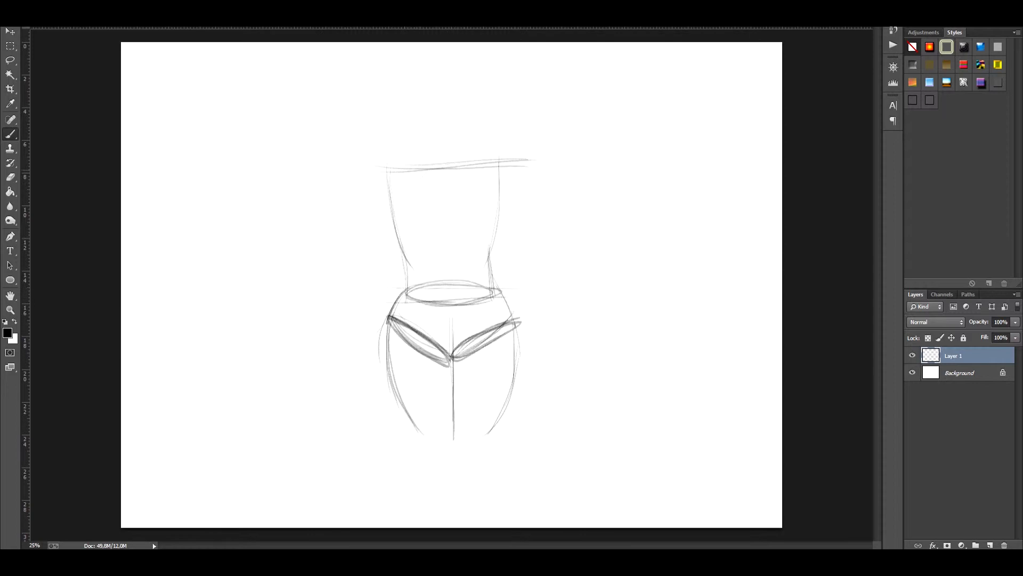
# Step: Draw an egg-shaped ribcage with a bottom arch, centre line and rib strokes, and add the neck oval and sloping shoulders
pyautogui.moveTo(444, 164); pyautogui.dragTo(415, 271)
pyautogui.moveTo(448, 254); pyautogui.dragTo(417, 271)
pyautogui.moveTo(445, 168); pyautogui.dragTo(486, 269)
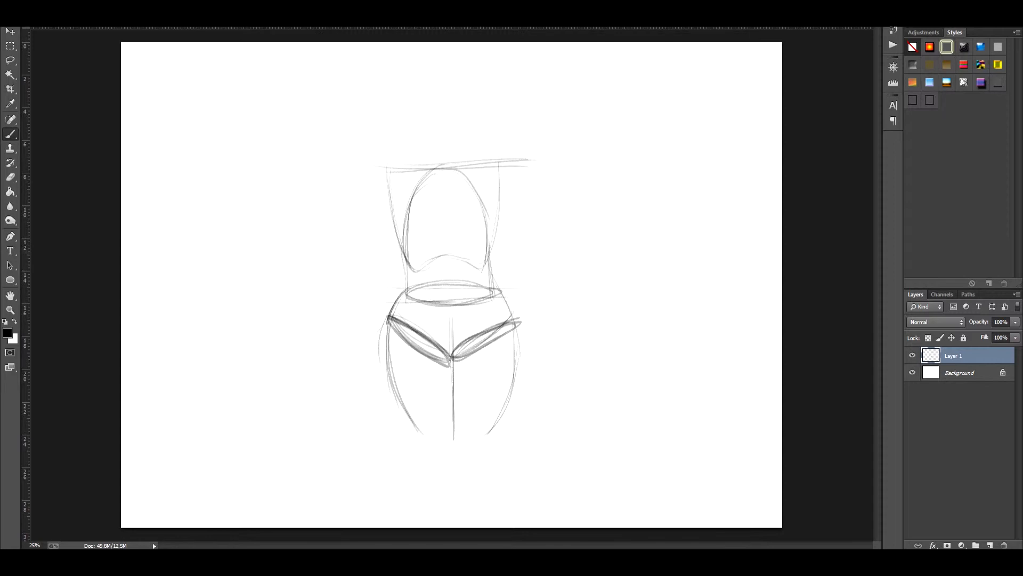
pyautogui.moveTo(445, 167); pyautogui.dragTo(446, 259)
pyautogui.moveTo(444, 232); pyautogui.dragTo(410, 258)
pyautogui.moveTo(452, 144); pyautogui.dragTo(503, 165)
pyautogui.moveTo(426, 145); pyautogui.dragTo(463, 160)
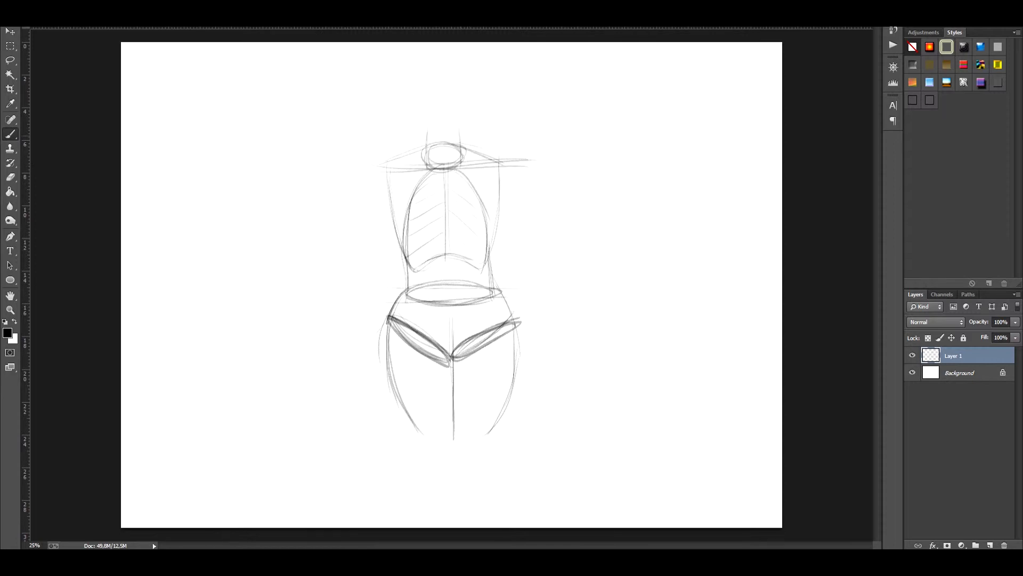
# Step: Sketch both upper arms hanging outward from the shoulders and darken their outer shoulder curves
pyautogui.moveTo(384, 169); pyautogui.dragTo(368, 216)
pyautogui.hotkey('ctrl', 'z')
pyautogui.moveTo(382, 165)
pyautogui.mouseDown()
pyautogui.moveTo(342, 249)
pyautogui.moveTo(367, 264)
pyautogui.mouseUp()
pyautogui.moveTo(393, 218); pyautogui.dragTo(367, 262)
pyautogui.moveTo(385, 163); pyautogui.dragTo(362, 213)
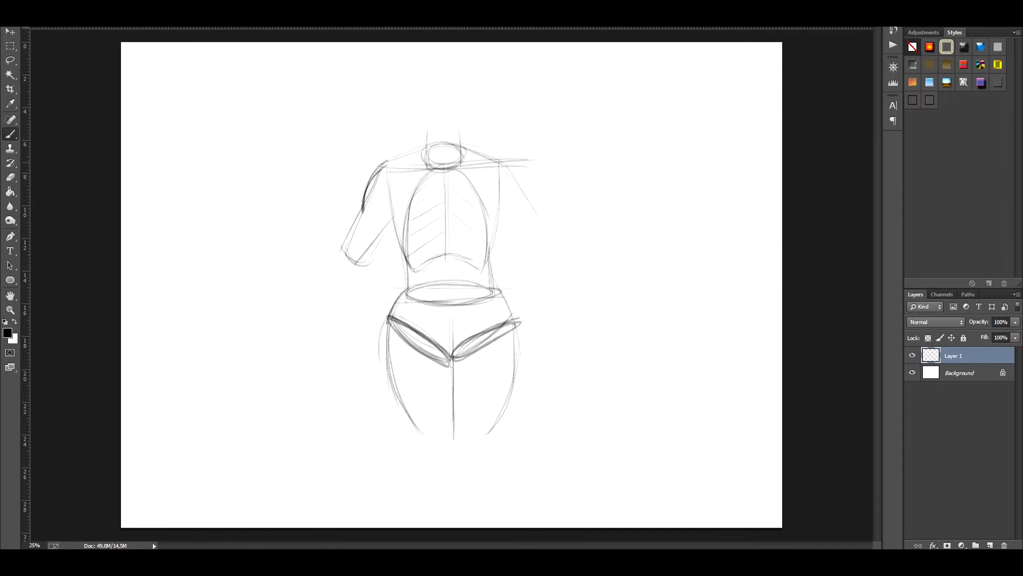
pyautogui.moveTo(503, 159); pyautogui.dragTo(522, 198)
# Step: Switch the brush colour to red and outline the shoulder muscle and upper-arm muscles on the figure's left-hand side
pyautogui.click(8, 332)
pyautogui.click(738, 183)
pyautogui.click(863, 174)
pyautogui.moveTo(385, 163)
pyautogui.mouseDown()
pyautogui.moveTo(361, 213)
pyautogui.moveTo(391, 161)
pyautogui.mouseUp()
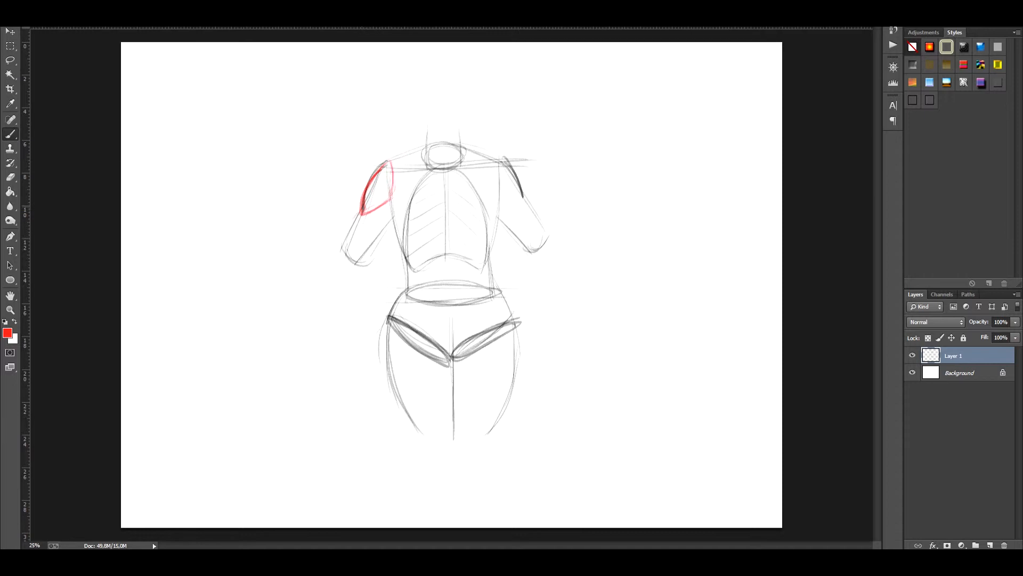
pyautogui.moveTo(361, 214); pyautogui.dragTo(340, 254)
pyautogui.moveTo(393, 215); pyautogui.dragTo(360, 260)
pyautogui.moveTo(389, 210); pyautogui.dragTo(357, 258)
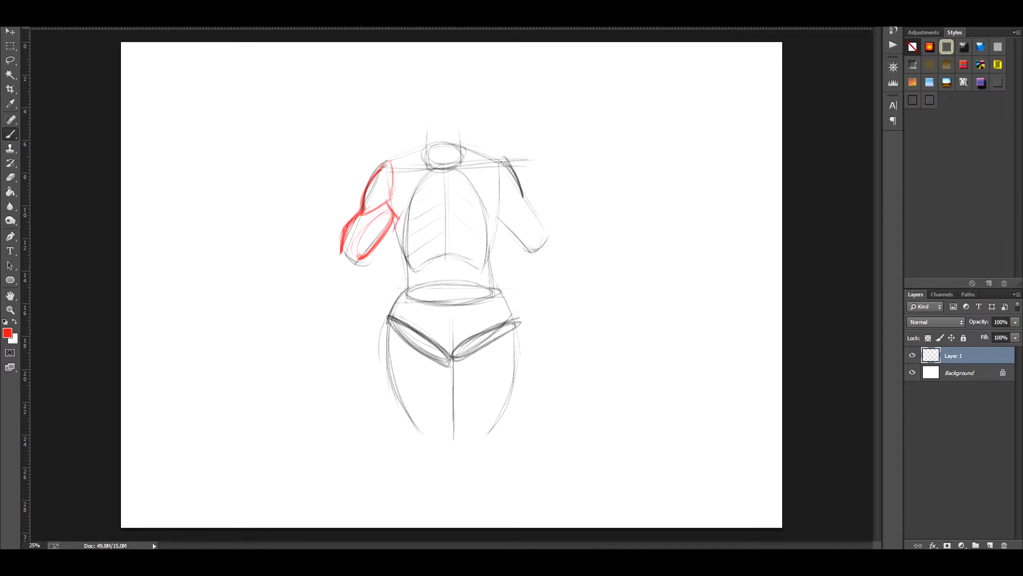
# Step: Draw both breasts in red and outline the shoulder and upper-arm muscles on the right-hand side of the figure
pyautogui.moveTo(394, 210)
pyautogui.mouseDown()
pyautogui.moveTo(401, 252)
pyautogui.moveTo(426, 257)
pyautogui.moveTo(436, 246)
pyautogui.moveTo(491, 249)
pyautogui.moveTo(493, 210)
pyautogui.mouseUp()
pyautogui.moveTo(497, 245); pyautogui.dragTo(491, 206)
pyautogui.moveTo(501, 163); pyautogui.dragTo(524, 197)
pyautogui.moveTo(489, 191); pyautogui.dragTo(529, 201)
pyautogui.moveTo(513, 160); pyautogui.dragTo(533, 253)
pyautogui.moveTo(498, 218); pyautogui.dragTo(534, 252)
pyautogui.moveTo(525, 199); pyautogui.dragTo(551, 238)
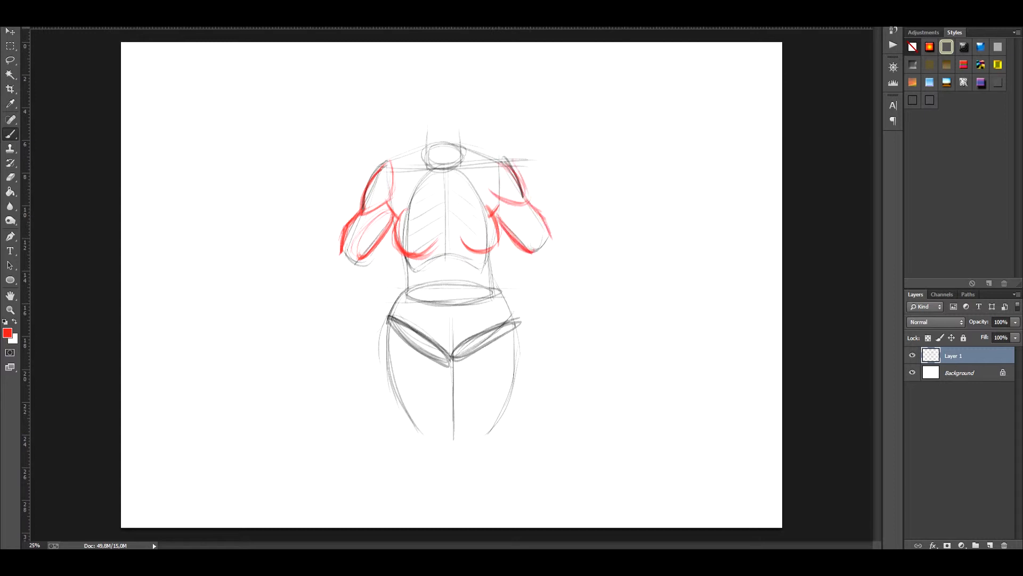
# Step: Trace the sides of the lower ribcage and waist in red, and draw an abdominal oval with a centre line
pyautogui.moveTo(400, 250); pyautogui.dragTo(414, 273)
pyautogui.moveTo(495, 242); pyautogui.dragTo(486, 263)
pyautogui.moveTo(405, 261); pyautogui.dragTo(410, 300)
pyautogui.moveTo(443, 255)
pyautogui.mouseDown()
pyautogui.moveTo(453, 328)
pyautogui.moveTo(472, 266)
pyautogui.moveTo(467, 319)
pyautogui.mouseUp()
pyautogui.moveTo(454, 279); pyautogui.dragTo(456, 328)
pyautogui.moveTo(449, 255); pyautogui.dragTo(452, 326)
# Step: Outline the hips, outer thighs and inner thigh lines in red, redoing the hip stroke on the right-hand side
pyautogui.moveTo(489, 259)
pyautogui.mouseDown()
pyautogui.moveTo(492, 291)
pyautogui.moveTo(515, 322)
pyautogui.mouseUp()
pyautogui.moveTo(496, 291); pyautogui.dragTo(522, 355)
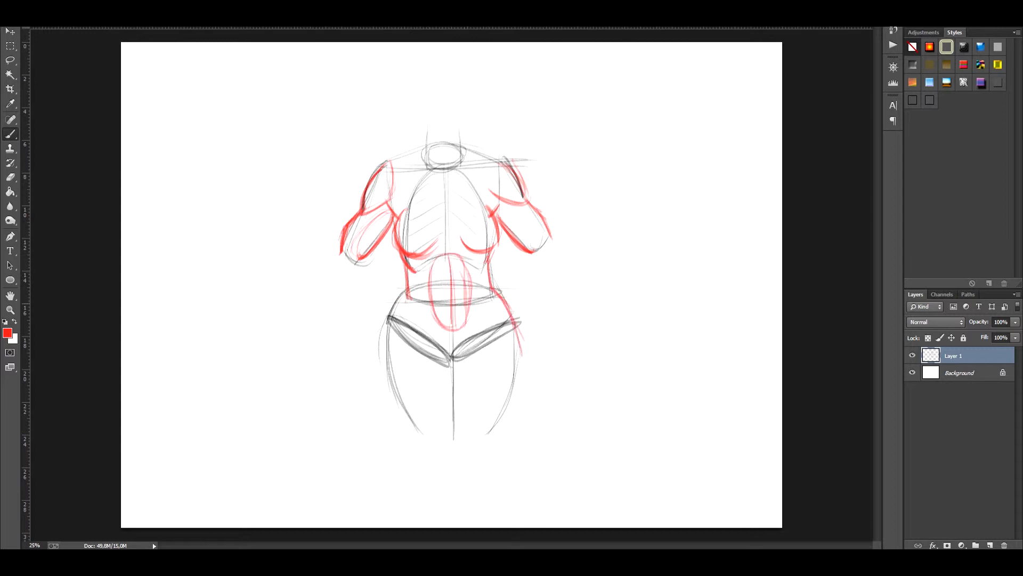
pyautogui.hotkey('ctrl', 'z')
pyautogui.moveTo(406, 290)
pyautogui.mouseDown()
pyautogui.moveTo(391, 319)
pyautogui.moveTo(410, 414)
pyautogui.mouseUp()
pyautogui.moveTo(388, 331); pyautogui.dragTo(419, 432)
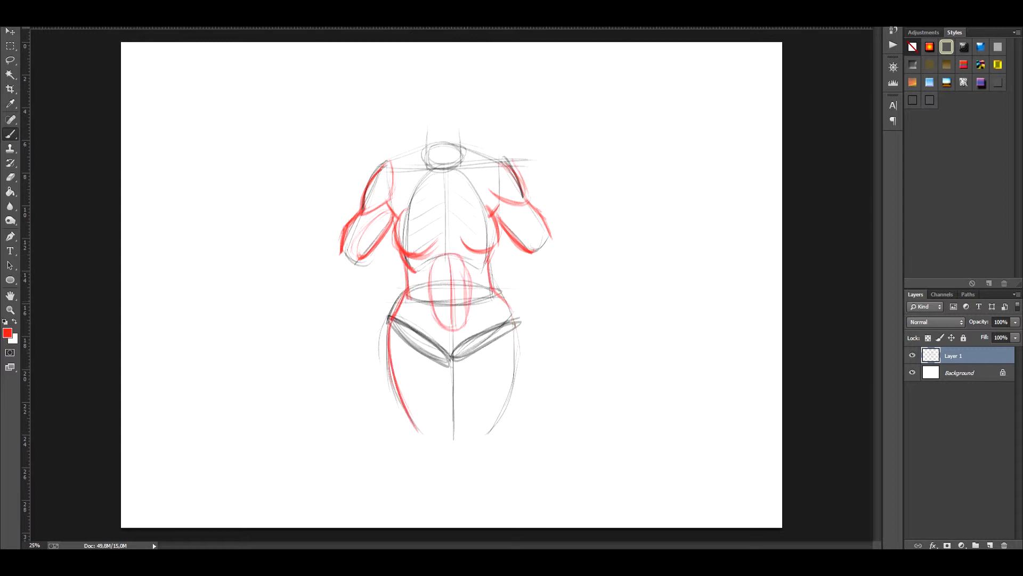
pyautogui.moveTo(504, 296); pyautogui.dragTo(516, 371)
pyautogui.moveTo(513, 333); pyautogui.dragTo(493, 427)
pyautogui.moveTo(458, 362); pyautogui.dragTo(456, 442)
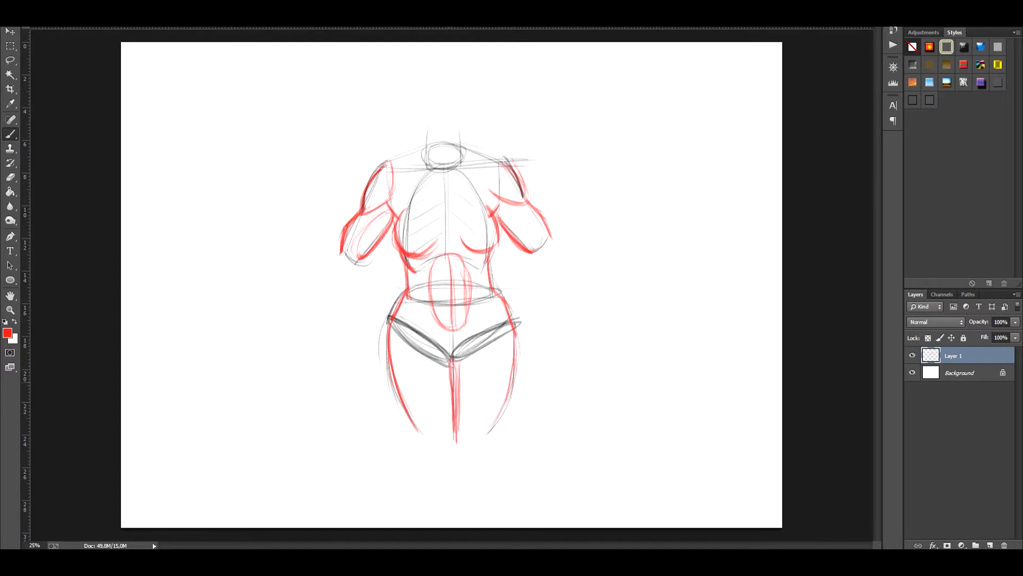
# Step: Add tapered red forearms extending outward below both upper arms
pyautogui.moveTo(325, 265); pyautogui.dragTo(306, 326)
pyautogui.moveTo(360, 261); pyautogui.dragTo(323, 323)
pyautogui.moveTo(531, 266); pyautogui.dragTo(568, 312)
pyautogui.moveTo(547, 230); pyautogui.dragTo(586, 306)
pyautogui.moveTo(534, 261); pyautogui.dragTo(588, 316)
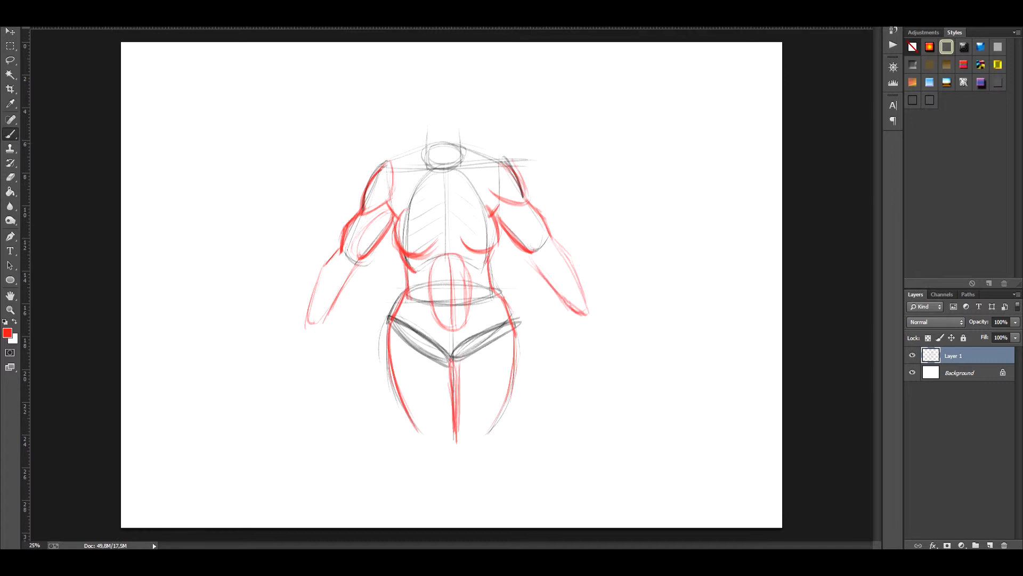
# Step: Draw the neck sides, shoulder slopes and collarbones in red, and strengthen the contours of the right-hand arm
pyautogui.moveTo(423, 147); pyautogui.dragTo(392, 160)
pyautogui.moveTo(428, 125); pyautogui.dragTo(422, 150)
pyautogui.moveTo(459, 124)
pyautogui.mouseDown()
pyautogui.moveTo(464, 143)
pyautogui.moveTo(510, 168)
pyautogui.moveTo(366, 175)
pyautogui.mouseUp()
pyautogui.moveTo(495, 215); pyautogui.dragTo(527, 252)
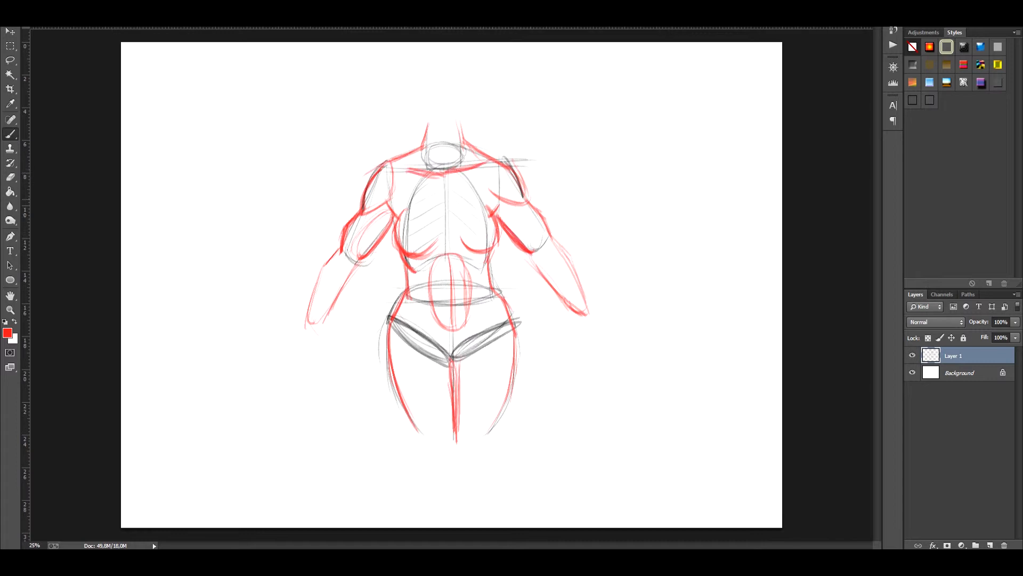
pyautogui.moveTo(532, 201); pyautogui.dragTo(552, 231)
pyautogui.moveTo(526, 251); pyautogui.dragTo(583, 317)
# Step: Switch the brush colour back to black and trace both sides of the torso from the armpits to the hips
pyautogui.click(7, 333)
pyautogui.click(621, 319)
pyautogui.click(862, 174)
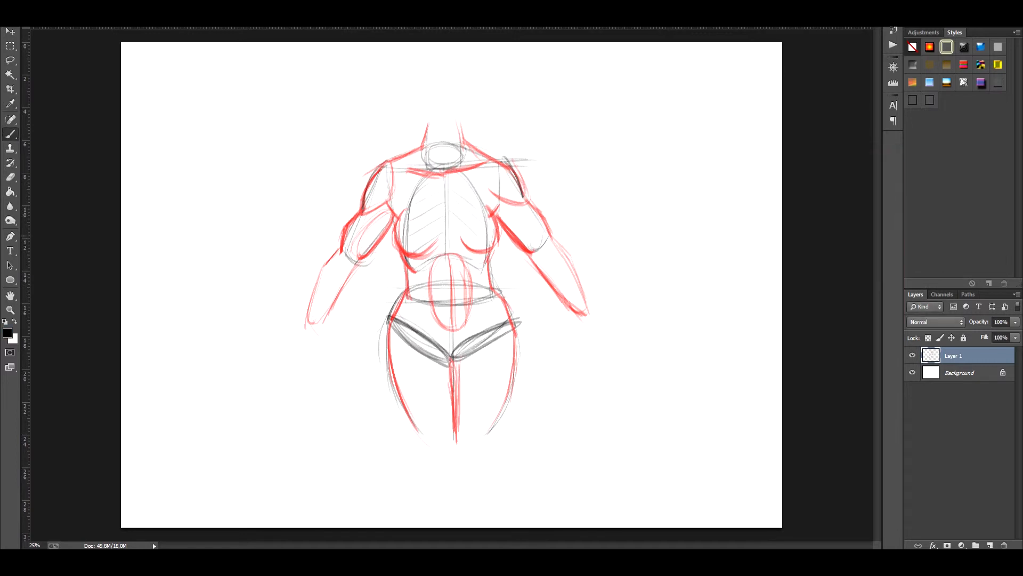
pyautogui.moveTo(391, 212)
pyautogui.mouseDown()
pyautogui.moveTo(410, 287)
pyautogui.moveTo(388, 356)
pyautogui.mouseUp()
pyautogui.moveTo(397, 308); pyautogui.dragTo(390, 356)
pyautogui.moveTo(498, 211); pyautogui.dragTo(491, 273)
pyautogui.moveTo(489, 250); pyautogui.dragTo(520, 348)
# Step: Darken the contours of both arms and the sides of the neck with black strokes
pyautogui.moveTo(387, 162); pyautogui.dragTo(318, 280)
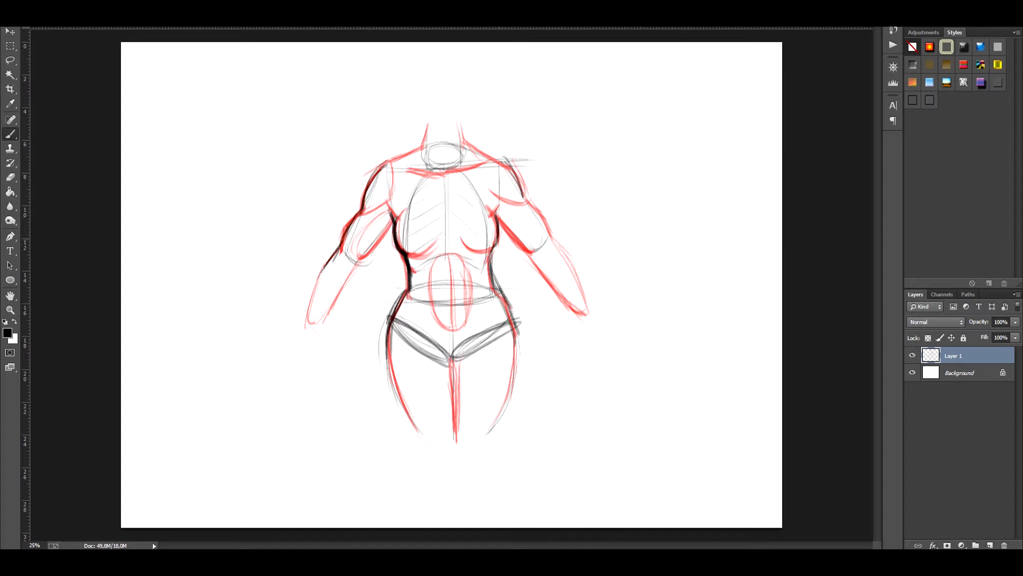
pyautogui.moveTo(338, 245); pyautogui.dragTo(309, 314)
pyautogui.moveTo(350, 280); pyautogui.dragTo(393, 221)
pyautogui.moveTo(498, 214); pyautogui.dragTo(550, 280)
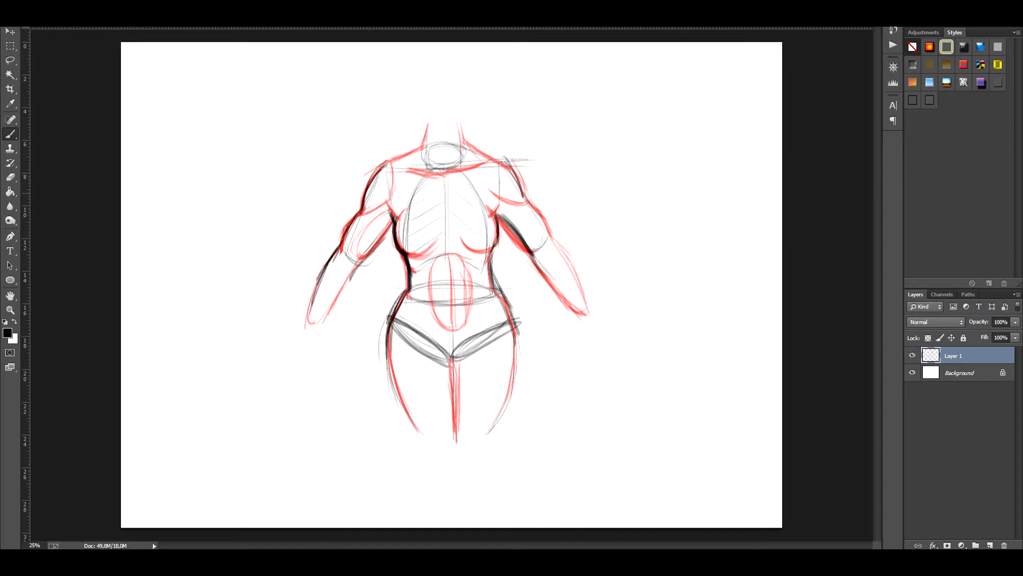
pyautogui.moveTo(523, 193); pyautogui.dragTo(565, 255)
pyautogui.moveTo(535, 210); pyautogui.dragTo(582, 287)
pyautogui.moveTo(424, 122); pyautogui.dragTo(441, 172)
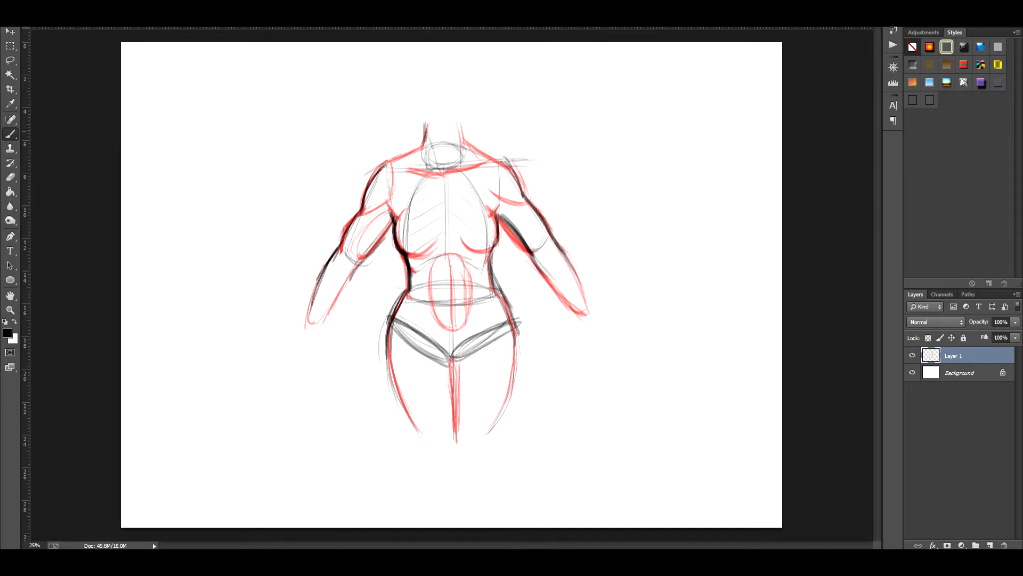
pyautogui.moveTo(459, 127); pyautogui.dragTo(461, 169)
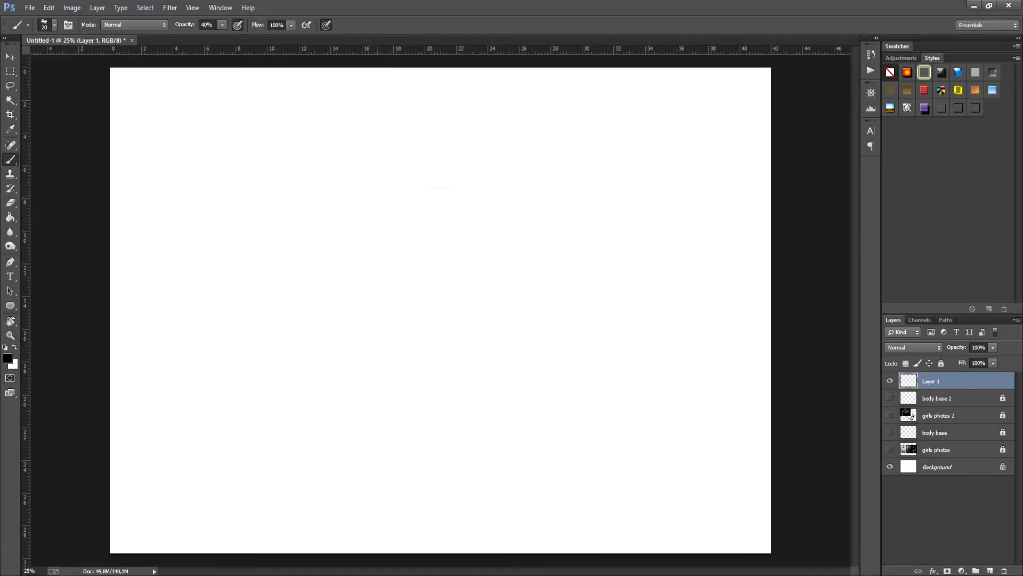
# Step: Sketch a second front-view torso with a shoulder line, tapering sides, an oval ribcage and a bottom arch
pyautogui.moveTo(384, 196)
pyautogui.mouseDown()
pyautogui.moveTo(499, 192)
pyautogui.moveTo(403, 309)
pyautogui.moveTo(496, 308)
pyautogui.mouseUp()
pyautogui.moveTo(501, 192); pyautogui.dragTo(489, 314)
pyautogui.moveTo(436, 184)
pyautogui.mouseDown()
pyautogui.moveTo(441, 323)
pyautogui.moveTo(399, 280)
pyautogui.moveTo(407, 315)
pyautogui.mouseUp()
pyautogui.moveTo(410, 316); pyautogui.dragTo(478, 310)
pyautogui.moveTo(482, 308); pyautogui.dragTo(486, 248)
pyautogui.moveTo(467, 186); pyautogui.dragTo(489, 315)
# Step: Undo the last stroke at the neck base and strengthen the sloping shoulder lines
pyautogui.moveTo(416, 198)
pyautogui.mouseDown()
pyautogui.moveTo(458, 209)
pyautogui.moveTo(417, 188)
pyautogui.moveTo(467, 186)
pyautogui.moveTo(456, 200)
pyautogui.mouseUp()
pyautogui.hotkey('ctrl', 'z')
pyautogui.moveTo(369, 201)
pyautogui.mouseDown()
pyautogui.moveTo(420, 185)
pyautogui.moveTo(496, 194)
pyautogui.mouseUp()
pyautogui.moveTo(458, 184); pyautogui.dragTo(499, 196)
# Step: Draw the pelvis flaring out below the ribcage with slanted oval leg openings meeting at the crotch
pyautogui.moveTo(402, 309)
pyautogui.mouseDown()
pyautogui.moveTo(383, 367)
pyautogui.moveTo(446, 410)
pyautogui.mouseUp()
pyautogui.moveTo(486, 311); pyautogui.dragTo(518, 371)
pyautogui.moveTo(508, 361); pyautogui.dragTo(454, 413)
pyautogui.moveTo(403, 306)
pyautogui.mouseDown()
pyautogui.moveTo(381, 365)
pyautogui.moveTo(448, 408)
pyautogui.mouseUp()
pyautogui.moveTo(512, 352); pyautogui.dragTo(453, 405)
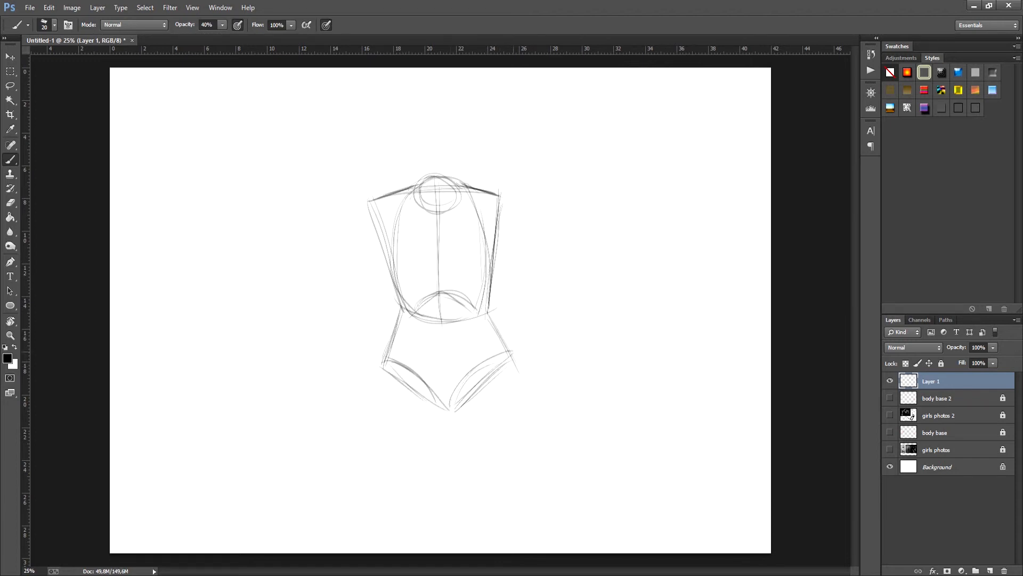
# Step: Outline both thighs below the leg openings and smooth the contours from the waist over the hips
pyautogui.moveTo(387, 352); pyautogui.dragTo(416, 496)
pyautogui.moveTo(450, 404)
pyautogui.mouseDown()
pyautogui.moveTo(444, 499)
pyautogui.moveTo(489, 480)
pyautogui.mouseUp()
pyautogui.moveTo(513, 355); pyautogui.dragTo(527, 471)
pyautogui.moveTo(517, 380); pyautogui.dragTo(526, 477)
pyautogui.moveTo(404, 299); pyautogui.dragTo(402, 322)
pyautogui.moveTo(402, 313); pyautogui.dragTo(376, 434)
pyautogui.moveTo(394, 343); pyautogui.dragTo(393, 462)
pyautogui.moveTo(488, 313); pyautogui.dragTo(521, 402)
# Step: Draw both breasts over the ribcage with rounded outer and lower contours
pyautogui.moveTo(394, 231); pyautogui.dragTo(394, 282)
pyautogui.moveTo(386, 243); pyautogui.dragTo(407, 288)
pyautogui.moveTo(482, 223); pyautogui.dragTo(493, 280)
pyautogui.moveTo(393, 282); pyautogui.dragTo(490, 279)
pyautogui.moveTo(483, 222); pyautogui.dragTo(494, 280)
pyautogui.moveTo(489, 257); pyautogui.dragTo(492, 273)
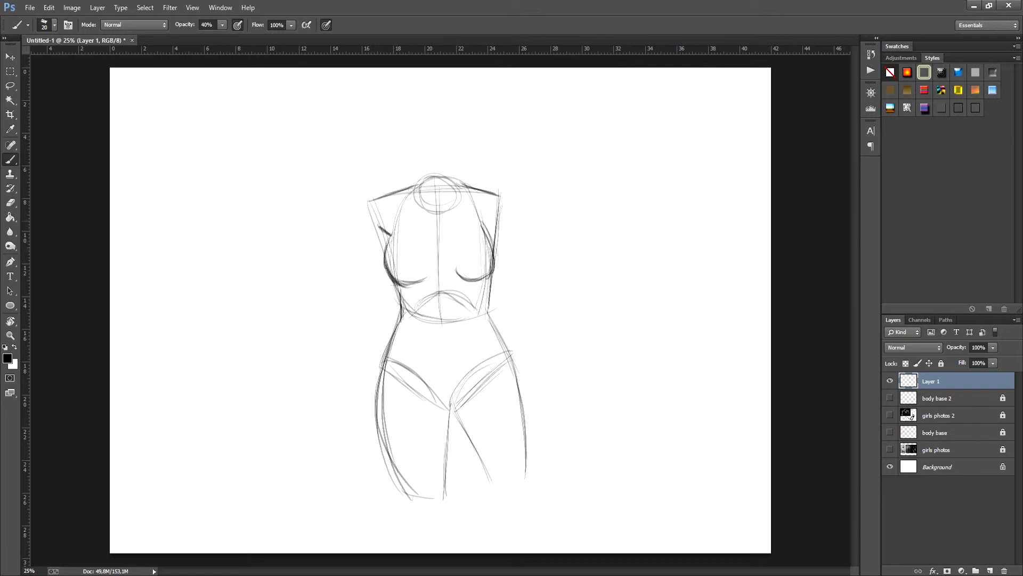
# Step: Draw the arm on the torso's left side with a rounded shoulder cap, tapered upper arm, elbow curve and forearm
pyautogui.moveTo(368, 202)
pyautogui.mouseDown()
pyautogui.moveTo(376, 250)
pyautogui.moveTo(360, 248)
pyautogui.mouseUp()
pyautogui.moveTo(373, 250); pyautogui.dragTo(344, 319)
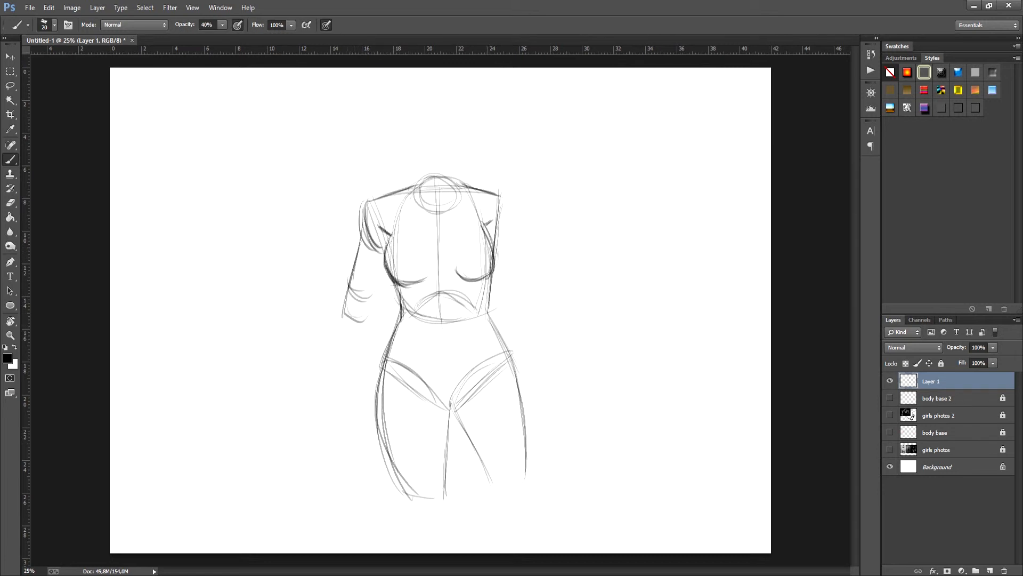
pyautogui.moveTo(384, 274); pyautogui.dragTo(368, 318)
pyautogui.moveTo(335, 325); pyautogui.dragTo(343, 404)
pyautogui.moveTo(367, 326); pyautogui.dragTo(348, 401)
# Step: Erase the ribcage construction lines around both armpits
pyautogui.press('e')
pyautogui.moveTo(381, 223); pyautogui.dragTo(392, 246)
pyautogui.press('b')
pyautogui.press('e')
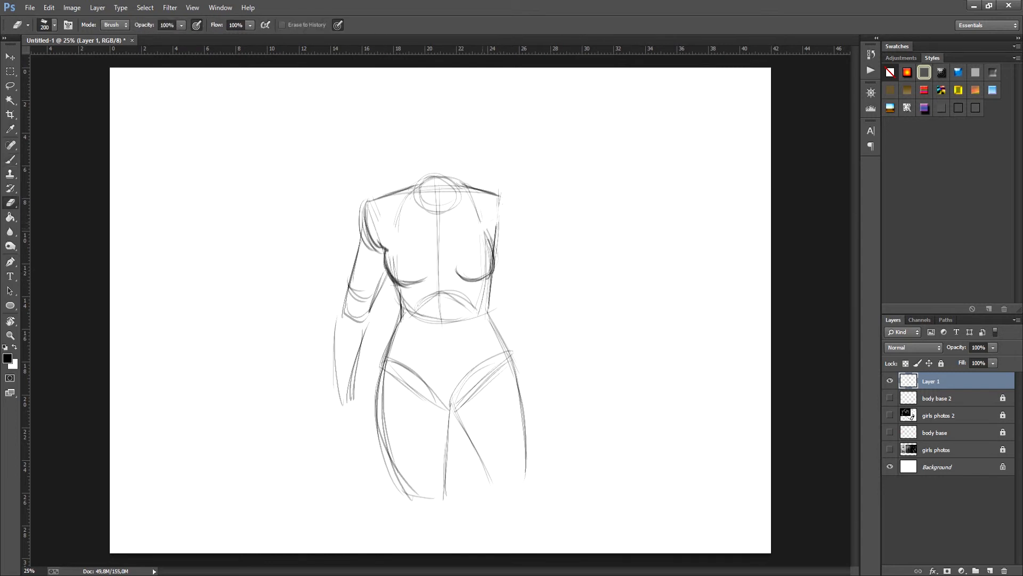
pyautogui.moveTo(486, 222); pyautogui.dragTo(496, 246)
# Step: Draw the opposite arm with its shoulder cap, upper arm and forearm, and mark the armpit crease
pyautogui.press('b')
pyautogui.moveTo(504, 201)
pyautogui.mouseDown()
pyautogui.moveTo(528, 301)
pyautogui.moveTo(536, 405)
pyautogui.mouseUp()
pyautogui.moveTo(509, 323)
pyautogui.mouseDown()
pyautogui.moveTo(519, 391)
pyautogui.moveTo(535, 407)
pyautogui.mouseUp()
pyautogui.moveTo(489, 231); pyautogui.dragTo(506, 243)
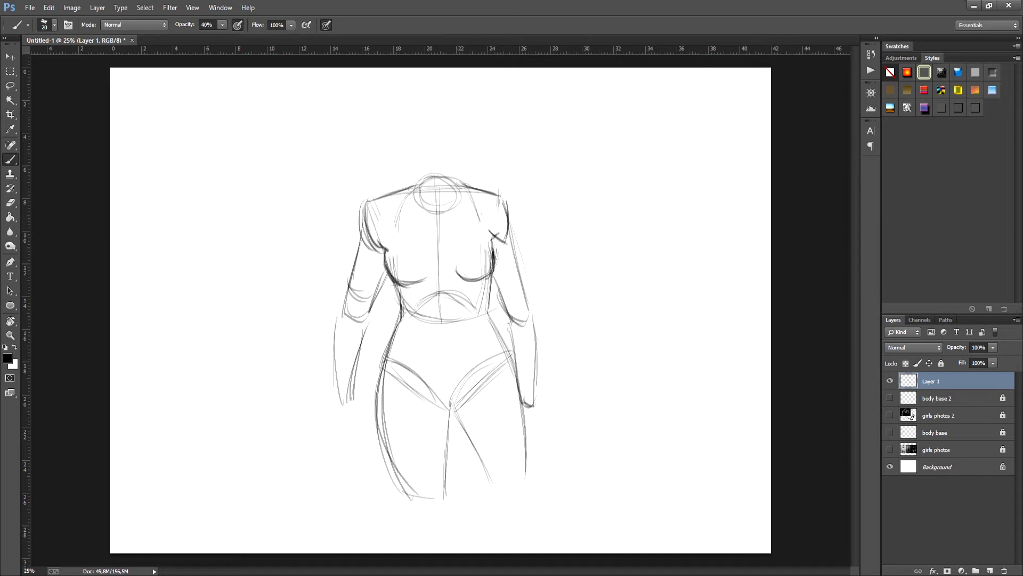
# Step: Erase the ribcage lines crossing the breasts, then redraw the breast, waist and hip contours more strongly
pyautogui.press('e')
pyautogui.press('b')
pyautogui.press('e')
pyautogui.moveTo(384, 256)
pyautogui.mouseDown()
pyautogui.moveTo(426, 286)
pyautogui.moveTo(482, 283)
pyautogui.mouseUp()
pyautogui.press('b')
pyautogui.moveTo(497, 260); pyautogui.dragTo(461, 281)
pyautogui.moveTo(495, 237)
pyautogui.mouseDown()
pyautogui.moveTo(451, 284)
pyautogui.moveTo(486, 315)
pyautogui.mouseUp()
pyautogui.moveTo(490, 276); pyautogui.dragTo(485, 319)
pyautogui.moveTo(488, 316); pyautogui.dragTo(519, 379)
# Step: Move the torso sketch toward the canvas's left side and block in a second torso's tapered ribcage beside it
pyautogui.press('v')
pyautogui.moveTo(444, 288)
pyautogui.mouseDown()
pyautogui.moveTo(246, 213)
pyautogui.moveTo(294, 279)
pyautogui.mouseUp()
pyautogui.press('b')
pyautogui.moveTo(496, 193); pyautogui.dragTo(508, 284)
pyautogui.moveTo(499, 187)
pyautogui.mouseDown()
pyautogui.moveTo(590, 181)
pyautogui.moveTo(580, 292)
pyautogui.mouseUp()
# Step: Draw the second torso's waist flaring out to the hips, with lines slanting back inward below them
pyautogui.moveTo(514, 295)
pyautogui.mouseDown()
pyautogui.moveTo(560, 302)
pyautogui.moveTo(580, 290)
pyautogui.moveTo(491, 357)
pyautogui.mouseUp()
pyautogui.moveTo(493, 363); pyautogui.dragTo(518, 396)
pyautogui.moveTo(509, 308); pyautogui.dragTo(491, 367)
pyautogui.moveTo(578, 292)
pyautogui.mouseDown()
pyautogui.moveTo(601, 349)
pyautogui.moveTo(578, 424)
pyautogui.mouseUp()
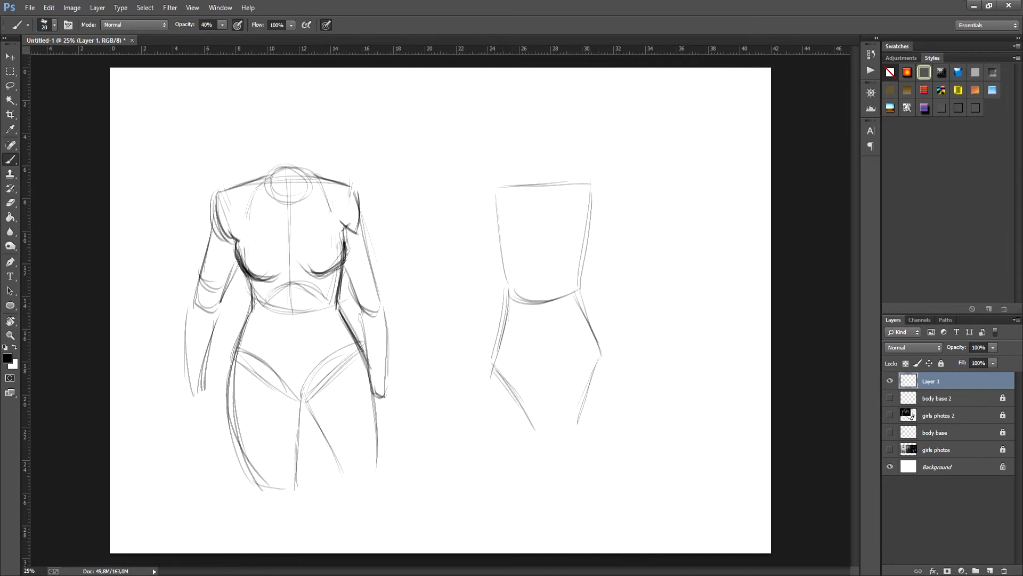
# Step: Curve the second torso's outer thighs, add V-shaped leg opening lines to the crotch and erase the old slanted line
pyautogui.moveTo(493, 373)
pyautogui.mouseDown()
pyautogui.moveTo(567, 423)
pyautogui.moveTo(525, 514)
pyautogui.mouseUp()
pyautogui.moveTo(604, 354); pyautogui.dragTo(584, 498)
pyautogui.moveTo(606, 376); pyautogui.dragTo(577, 502)
pyautogui.moveTo(504, 374); pyautogui.dragTo(560, 416)
pyautogui.moveTo(602, 356); pyautogui.dragTo(559, 410)
pyautogui.press('e')
pyautogui.moveTo(509, 387); pyautogui.dragTo(538, 427)
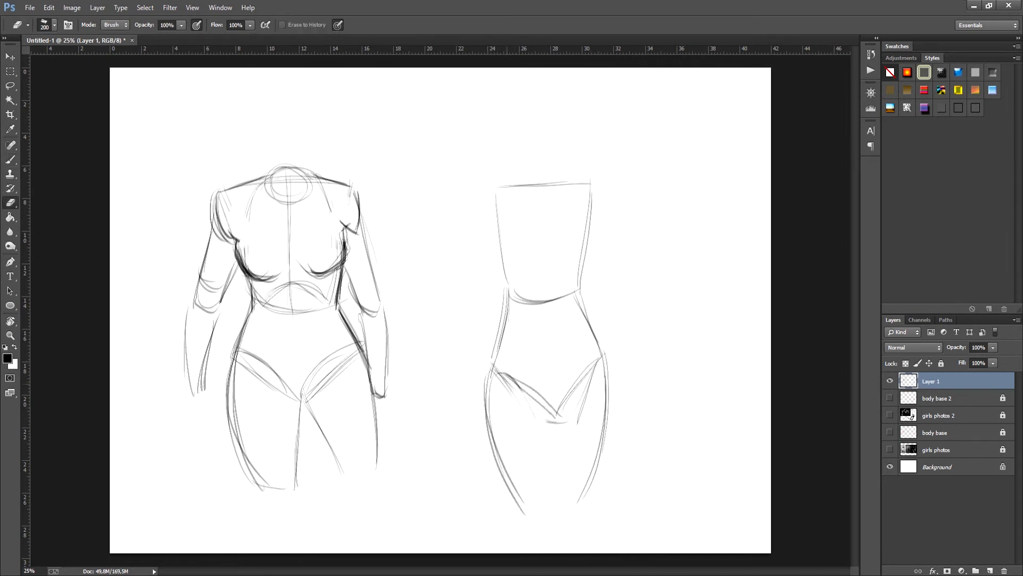
# Step: Draw the second torso's inner thigh lines running down from the crotch
pyautogui.press('b')
pyautogui.moveTo(590, 381); pyautogui.dragTo(554, 518)
pyautogui.moveTo(554, 410); pyautogui.dragTo(549, 507)
pyautogui.moveTo(557, 409); pyautogui.dragTo(553, 516)
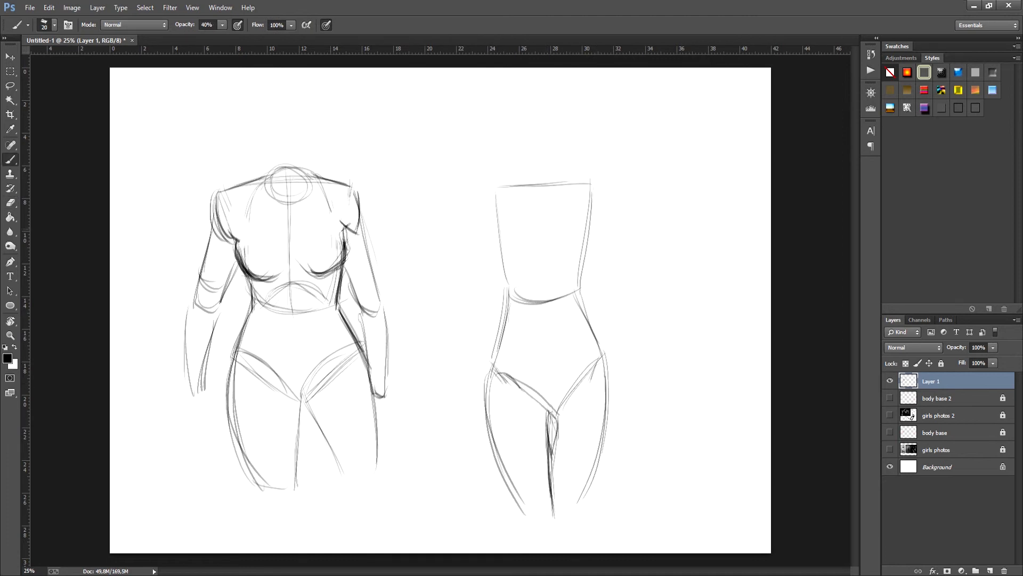
# Step: Sketch an egg-shaped ribcage with a lower arch inside the trapezoid and strengthen the waist and hip contours
pyautogui.moveTo(539, 171)
pyautogui.mouseDown()
pyautogui.moveTo(510, 294)
pyautogui.moveTo(576, 292)
pyautogui.mouseUp()
pyautogui.moveTo(507, 263); pyautogui.dragTo(485, 430)
pyautogui.moveTo(511, 304); pyautogui.dragTo(489, 376)
pyautogui.moveTo(498, 352); pyautogui.dragTo(480, 460)
pyautogui.moveTo(578, 286); pyautogui.dragTo(586, 321)
pyautogui.moveTo(579, 292); pyautogui.dragTo(606, 383)
pyautogui.moveTo(594, 337); pyautogui.dragTo(608, 382)
pyautogui.moveTo(597, 348); pyautogui.dragTo(609, 441)
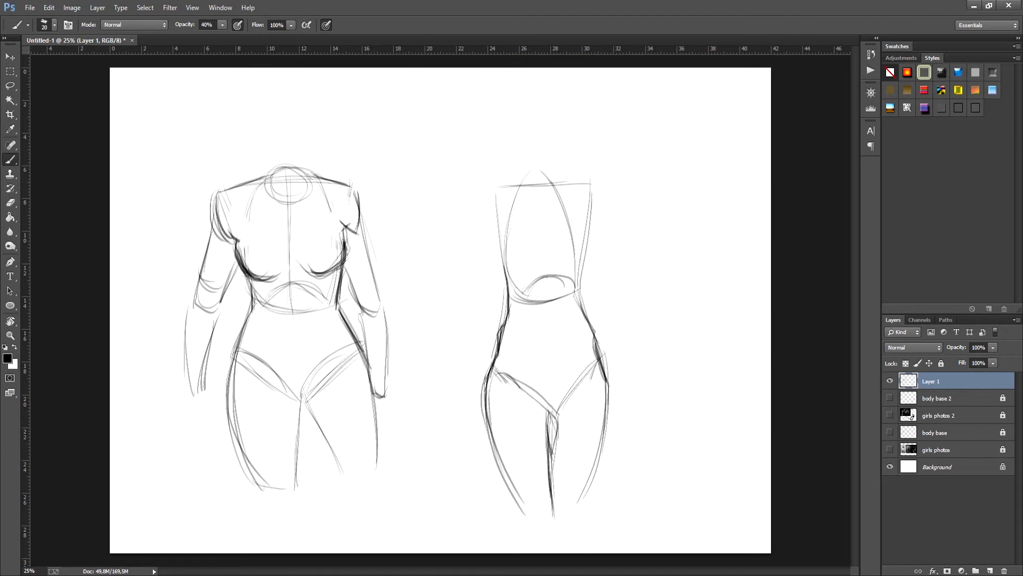
# Step: Reinforce the second torso's crotch curve, inner thigh line and one outer thigh
pyautogui.moveTo(531, 387); pyautogui.dragTo(550, 455)
pyautogui.moveTo(557, 417); pyautogui.dragTo(552, 506)
pyautogui.moveTo(606, 381); pyautogui.dragTo(580, 500)
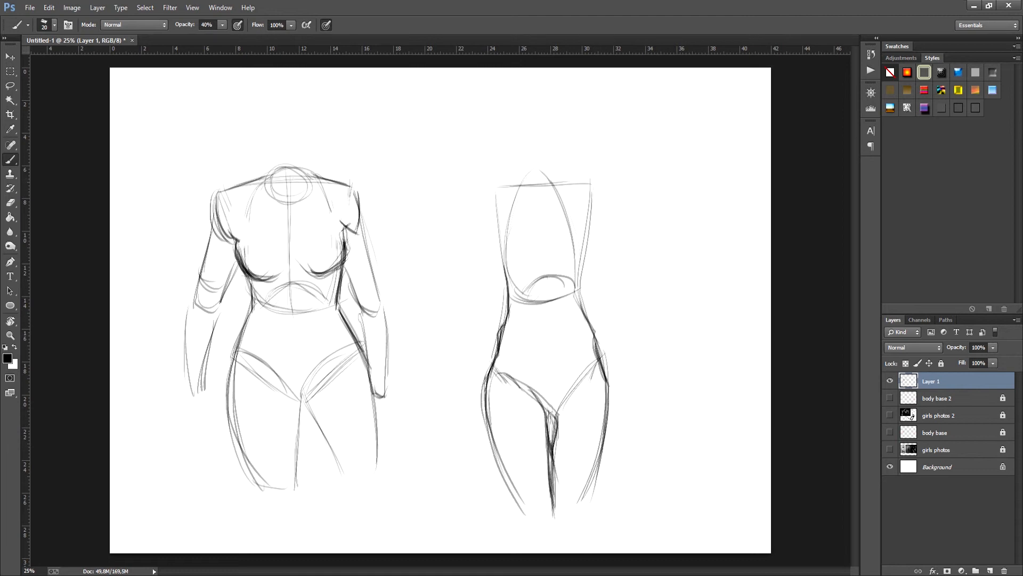
# Step: Mark the second torso's armpit, undo the last stroke there and draw the sloping shoulder lines
pyautogui.moveTo(507, 217); pyautogui.dragTo(492, 240)
pyautogui.moveTo(493, 235); pyautogui.dragTo(506, 265)
pyautogui.hotkey('ctrl', 'z')
pyautogui.moveTo(529, 170)
pyautogui.mouseDown()
pyautogui.moveTo(492, 185)
pyautogui.moveTo(592, 185)
pyautogui.mouseUp()
# Step: Draw the second torso's left-side arm with a rounded shoulder, narrow upper arm, elbow and forearm
pyautogui.moveTo(483, 187); pyautogui.dragTo(486, 227)
pyautogui.moveTo(485, 189); pyautogui.dragTo(484, 223)
pyautogui.moveTo(477, 217); pyautogui.dragTo(465, 286)
pyautogui.moveTo(500, 236); pyautogui.dragTo(478, 297)
pyautogui.hotkey('ctrl', 'z')
pyautogui.moveTo(465, 286); pyautogui.dragTo(483, 290)
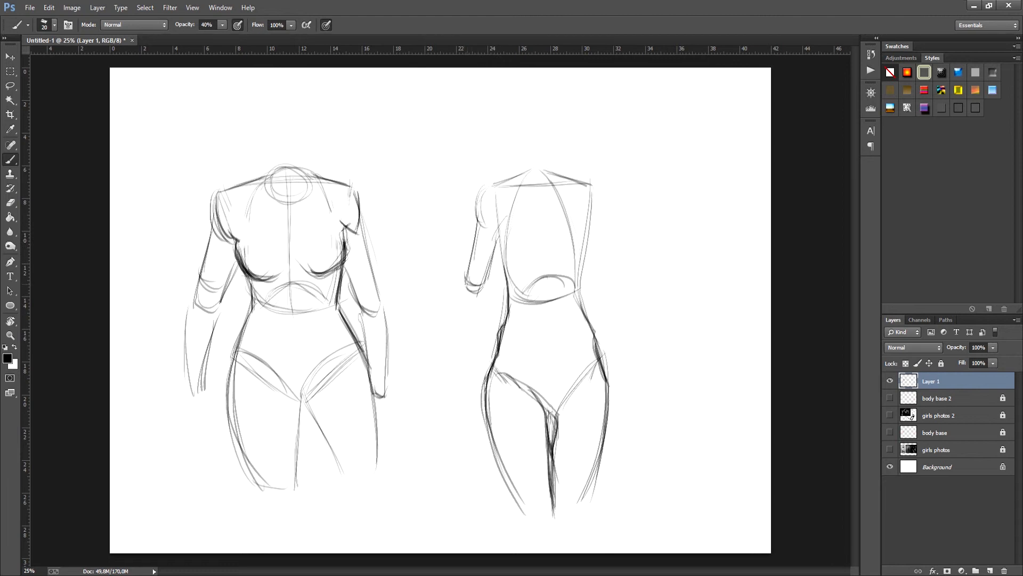
pyautogui.moveTo(493, 185); pyautogui.dragTo(476, 229)
pyautogui.moveTo(463, 288); pyautogui.dragTo(463, 388)
pyautogui.moveTo(488, 298); pyautogui.dragTo(469, 377)
# Step: Draw the second torso's opposite arm with its shoulder cap, upper arm and outward-angled forearm
pyautogui.moveTo(593, 193); pyautogui.dragTo(617, 275)
pyautogui.moveTo(601, 218); pyautogui.dragTo(618, 293)
pyautogui.moveTo(589, 257); pyautogui.dragTo(613, 296)
pyautogui.moveTo(593, 184); pyautogui.dragTo(607, 226)
pyautogui.moveTo(602, 302); pyautogui.dragTo(633, 364)
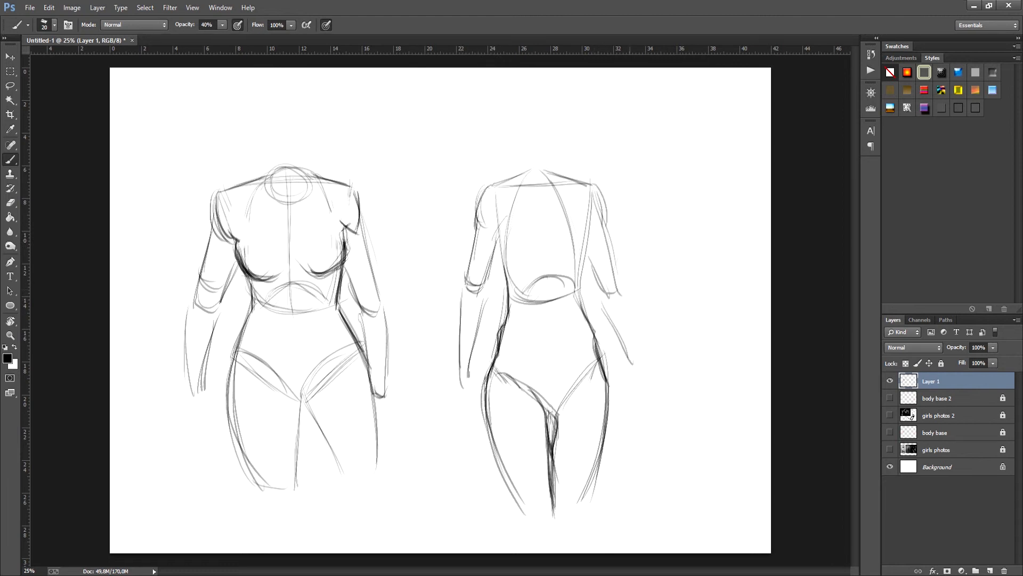
pyautogui.moveTo(627, 290); pyautogui.dragTo(641, 375)
# Step: Draw small curved breasts and armpit creases on the second torso
pyautogui.moveTo(501, 220); pyautogui.dragTo(496, 255)
pyautogui.moveTo(492, 244)
pyautogui.mouseDown()
pyautogui.moveTo(520, 272)
pyautogui.moveTo(533, 256)
pyautogui.mouseUp()
pyautogui.moveTo(557, 255); pyautogui.dragTo(580, 263)
pyautogui.moveTo(586, 224); pyautogui.dragTo(588, 261)
# Step: Draw a centre line down the second torso's abdomen and mark the navels on both torsos
pyautogui.moveTo(581, 234)
pyautogui.mouseDown()
pyautogui.moveTo(587, 264)
pyautogui.moveTo(549, 368)
pyautogui.mouseUp()
pyautogui.moveTo(547, 290); pyautogui.dragTo(553, 407)
pyautogui.moveTo(294, 319); pyautogui.dragTo(291, 326)
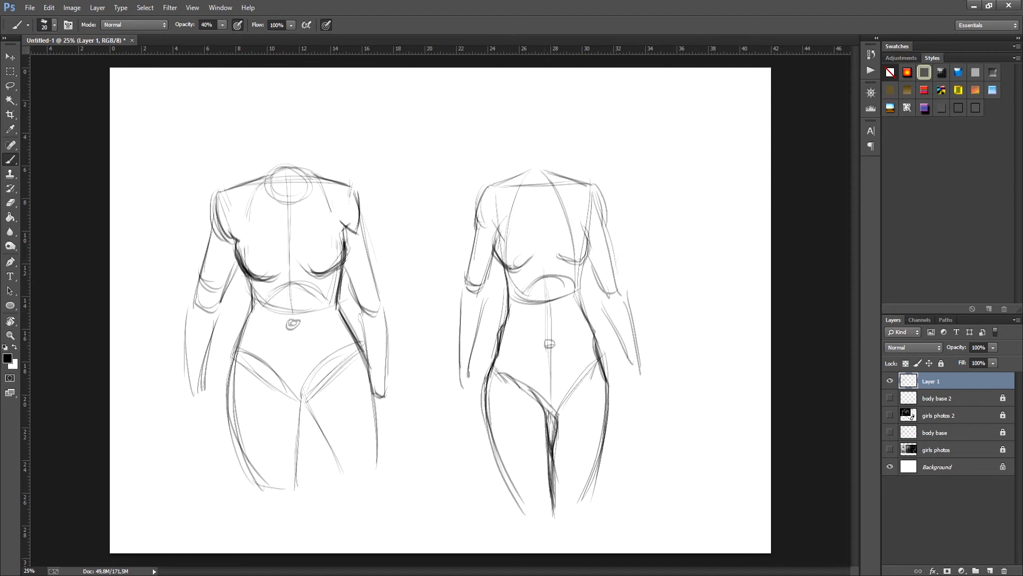
# Step: Sketch the second torso's neck sides and oval neck base, and erase the forearm tips
pyautogui.moveTo(554, 159); pyautogui.dragTo(561, 182)
pyautogui.moveTo(533, 170); pyautogui.dragTo(530, 171)
pyautogui.press('e')
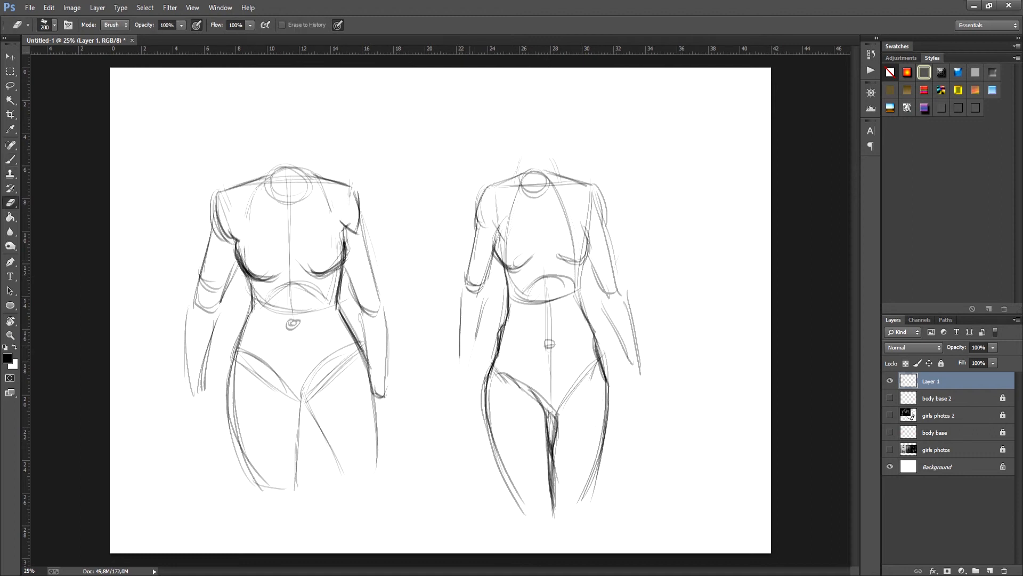
pyautogui.moveTo(463, 385); pyautogui.dragTo(470, 368)
pyautogui.moveTo(640, 374); pyautogui.dragTo(639, 358)
# Step: Refine the second torso's arms with curved elbow joints and a redrawn forearm outline
pyautogui.press('b')
pyautogui.moveTo(467, 287)
pyautogui.mouseDown()
pyautogui.moveTo(484, 278)
pyautogui.moveTo(483, 298)
pyautogui.mouseUp()
pyautogui.moveTo(461, 298); pyautogui.dragTo(483, 308)
pyautogui.moveTo(593, 265)
pyautogui.mouseDown()
pyautogui.moveTo(608, 305)
pyautogui.moveTo(622, 307)
pyautogui.mouseUp()
pyautogui.moveTo(465, 300); pyautogui.dragTo(457, 392)
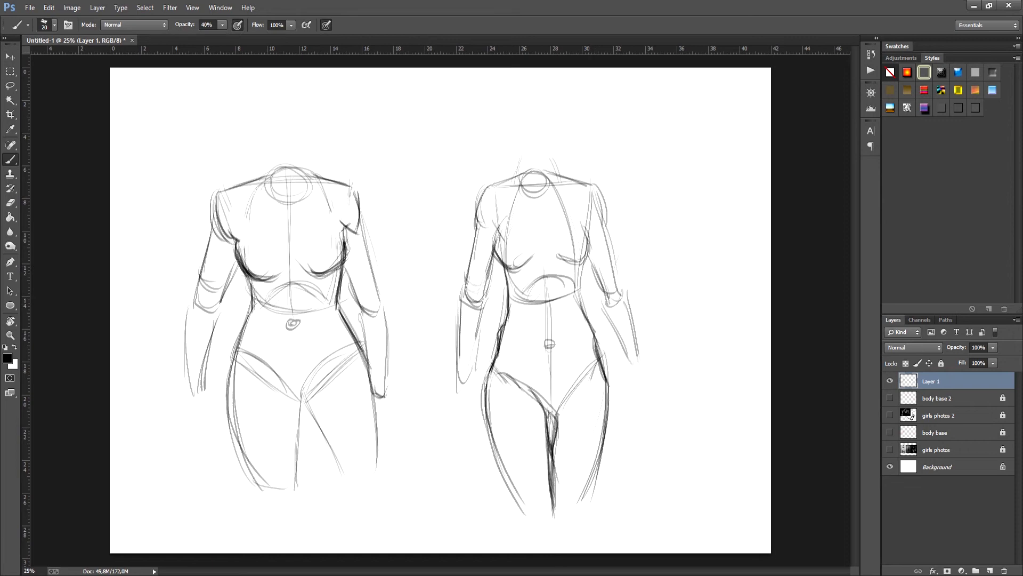
# Step: Strengthen the second torso's leg opening lines from the hips to the crotch
pyautogui.moveTo(495, 360); pyautogui.dragTo(543, 417)
pyautogui.moveTo(597, 358); pyautogui.dragTo(557, 421)
pyautogui.moveTo(600, 363); pyautogui.dragTo(569, 407)
# Step: Select the second torso with the Lasso, move it closer to the first one and clear the selection
pyautogui.press('l')
pyautogui.moveTo(645, 291)
pyautogui.mouseDown()
pyautogui.moveTo(464, 499)
pyautogui.moveTo(646, 293)
pyautogui.mouseUp()
pyautogui.press('v')
pyautogui.moveTo(541, 337)
pyautogui.mouseDown()
pyautogui.moveTo(490, 324)
pyautogui.moveTo(388, 392)
pyautogui.mouseUp()
pyautogui.hotkey('ctrl', 'd')
# Step: Erase the stray strokes along both hips of the second torso
pyautogui.press('b')
pyautogui.press('e')
pyautogui.moveTo(403, 315); pyautogui.dragTo(397, 353)
pyautogui.press('b')
pyautogui.press('e')
pyautogui.moveTo(495, 315)
pyautogui.mouseDown()
pyautogui.moveTo(512, 386)
pyautogui.moveTo(507, 423)
pyautogui.mouseUp()
# Step: Block in a third torso's tapered ribcage in the free space and add the curved waist below it
pyautogui.press('b')
pyautogui.moveTo(609, 195); pyautogui.dragTo(697, 192)
pyautogui.moveTo(603, 206); pyautogui.dragTo(636, 292)
pyautogui.moveTo(701, 197); pyautogui.dragTo(691, 284)
pyautogui.moveTo(627, 282)
pyautogui.mouseDown()
pyautogui.moveTo(628, 319)
pyautogui.moveTo(680, 318)
pyautogui.mouseUp()
# Step: Draw the third torso's full outer hips and thighs with an inner thigh line, and reinforce the ribcage side
pyautogui.moveTo(623, 313)
pyautogui.mouseDown()
pyautogui.moveTo(606, 411)
pyautogui.moveTo(631, 445)
pyautogui.mouseUp()
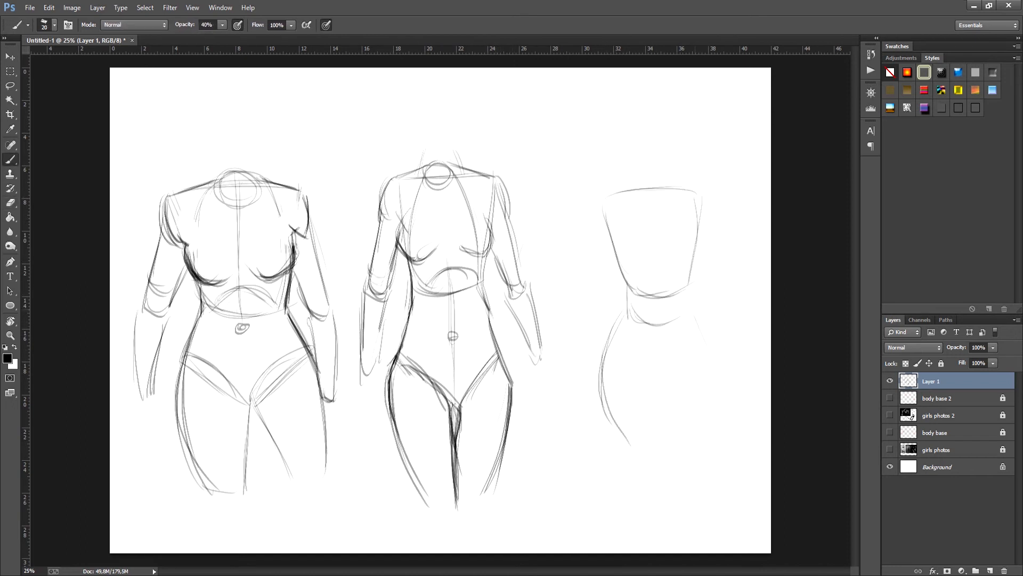
pyautogui.moveTo(694, 311); pyautogui.dragTo(694, 444)
pyautogui.moveTo(605, 213); pyautogui.dragTo(626, 289)
pyautogui.moveTo(612, 235); pyautogui.dragTo(623, 327)
pyautogui.moveTo(612, 344); pyautogui.dragTo(634, 447)
pyautogui.moveTo(658, 347); pyautogui.dragTo(673, 465)
pyautogui.moveTo(686, 290); pyautogui.dragTo(714, 389)
# Step: Draw both breasts and the sloping shoulder lines on the third torso
pyautogui.moveTo(633, 230)
pyautogui.mouseDown()
pyautogui.moveTo(606, 254)
pyautogui.moveTo(635, 258)
pyautogui.mouseUp()
pyautogui.moveTo(692, 213); pyautogui.dragTo(703, 239)
pyautogui.moveTo(673, 248); pyautogui.dragTo(698, 253)
pyautogui.moveTo(618, 257); pyautogui.dragTo(630, 292)
pyautogui.moveTo(595, 200); pyautogui.dragTo(636, 175)
pyautogui.moveTo(681, 173); pyautogui.dragTo(704, 192)
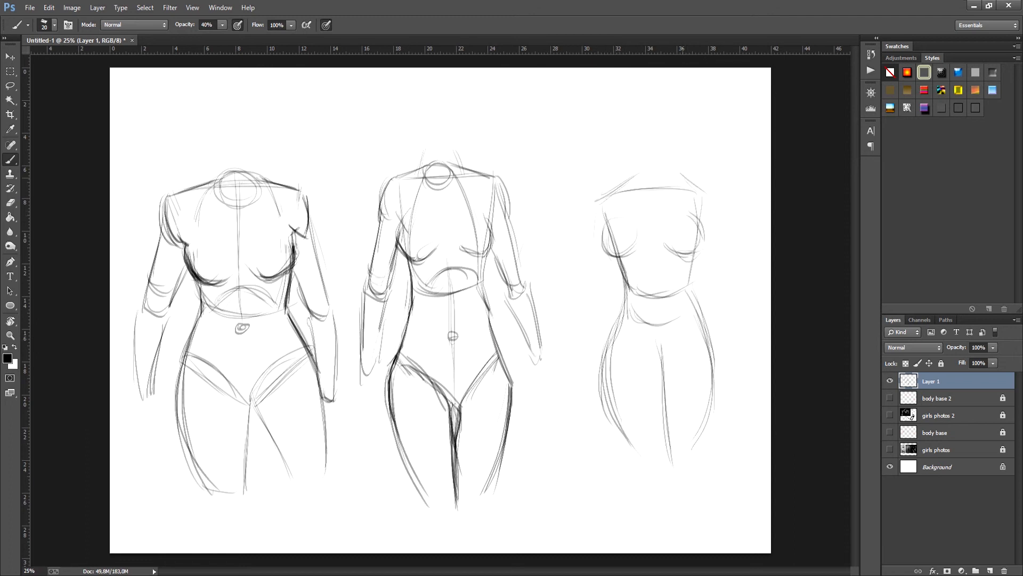
# Step: Draw both arms of the third torso from the shoulders down to the forearms beside the hips
pyautogui.moveTo(593, 201); pyautogui.dragTo(589, 244)
pyautogui.moveTo(596, 251)
pyautogui.mouseDown()
pyautogui.moveTo(608, 305)
pyautogui.moveTo(602, 331)
pyautogui.mouseUp()
pyautogui.moveTo(607, 317); pyautogui.dragTo(588, 413)
pyautogui.moveTo(718, 203); pyautogui.dragTo(733, 291)
pyautogui.moveTo(696, 228); pyautogui.dragTo(720, 297)
pyautogui.moveTo(735, 291); pyautogui.dragTo(727, 372)
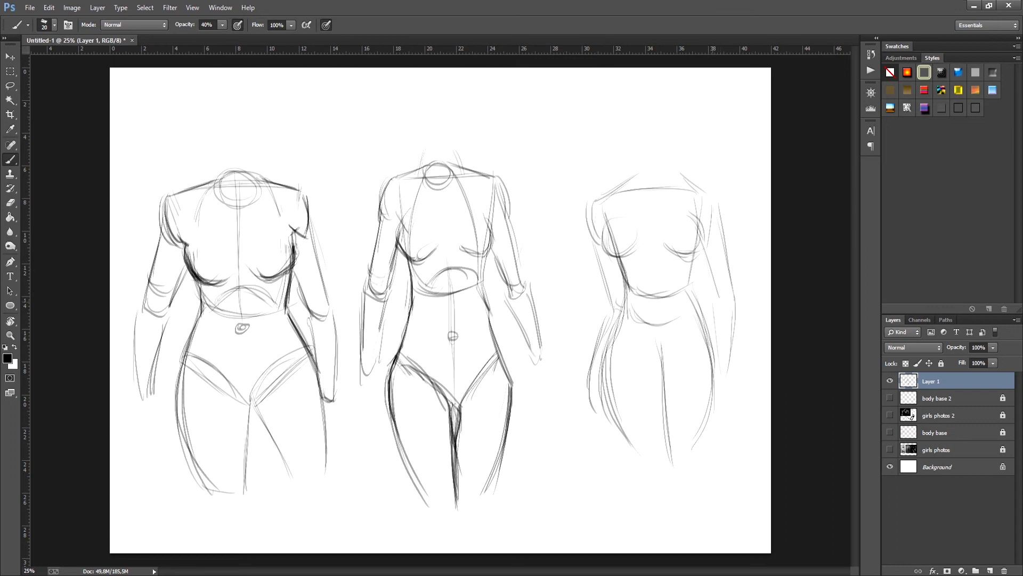
pyautogui.moveTo(713, 305); pyautogui.dragTo(724, 381)
pyautogui.moveTo(735, 356); pyautogui.dragTo(731, 401)
# Step: Darken the armpit and contour of one breast on the third torso, and sketch the neck with its oval base
pyautogui.moveTo(601, 213); pyautogui.dragTo(612, 220)
pyautogui.moveTo(607, 219)
pyautogui.mouseDown()
pyautogui.moveTo(622, 264)
pyautogui.moveTo(633, 260)
pyautogui.mouseUp()
pyautogui.moveTo(642, 161); pyautogui.dragTo(644, 183)
pyautogui.moveTo(652, 168); pyautogui.dragTo(647, 170)
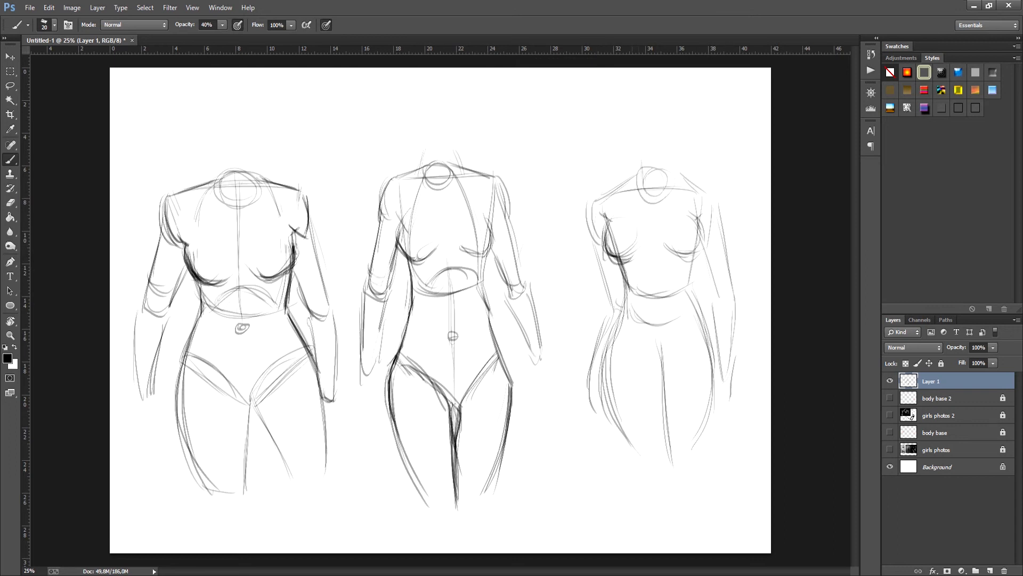
# Step: Extend the third figure's legs below the thighs with tapering lower leg lines
pyautogui.moveTo(633, 448); pyautogui.dragTo(664, 540)
pyautogui.moveTo(677, 463); pyautogui.dragTo(683, 526)
pyautogui.moveTo(641, 487); pyautogui.dragTo(670, 546)
# Step: Draw the third torso's curved leg openings meeting at the crotch, and add the abdomen centre line and navel
pyautogui.moveTo(703, 332); pyautogui.dragTo(665, 358)
pyautogui.moveTo(629, 336); pyautogui.dragTo(659, 361)
pyautogui.moveTo(686, 336); pyautogui.dragTo(656, 357)
pyautogui.moveTo(684, 287); pyautogui.dragTo(700, 333)
pyautogui.moveTo(656, 278); pyautogui.dragTo(659, 335)
# Step: Strengthen the third torso's contours from the lower ribcage through the waist to both hips
pyautogui.moveTo(696, 247); pyautogui.dragTo(686, 297)
pyautogui.moveTo(687, 294); pyautogui.dragTo(717, 382)
pyautogui.moveTo(626, 251); pyautogui.dragTo(606, 347)
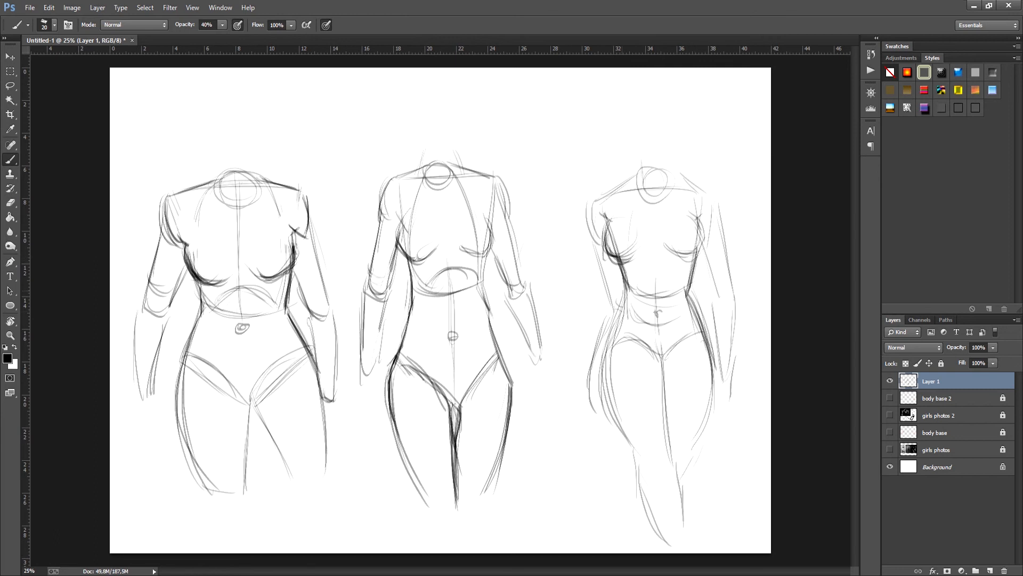
pyautogui.moveTo(625, 289); pyautogui.dragTo(601, 397)
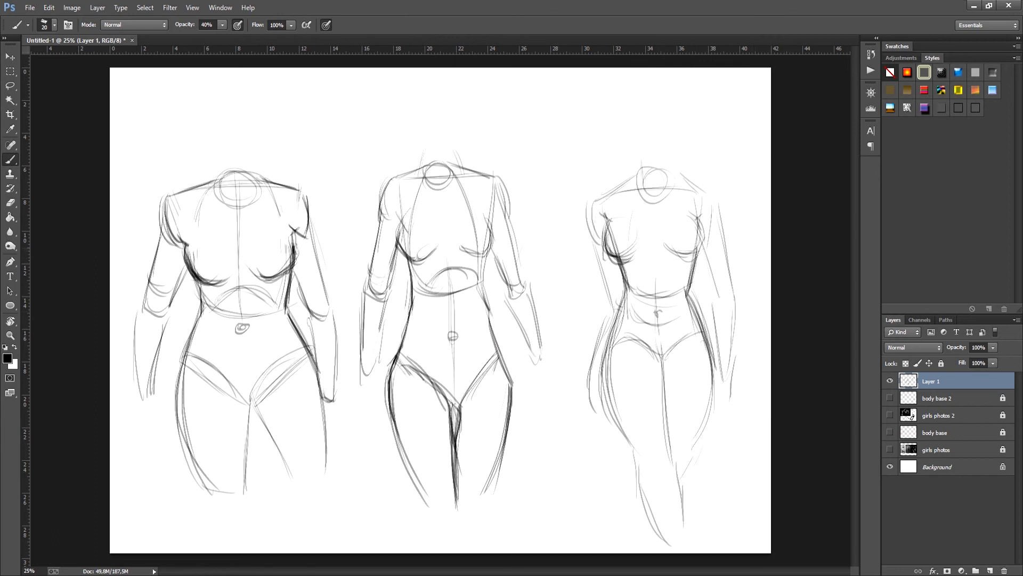